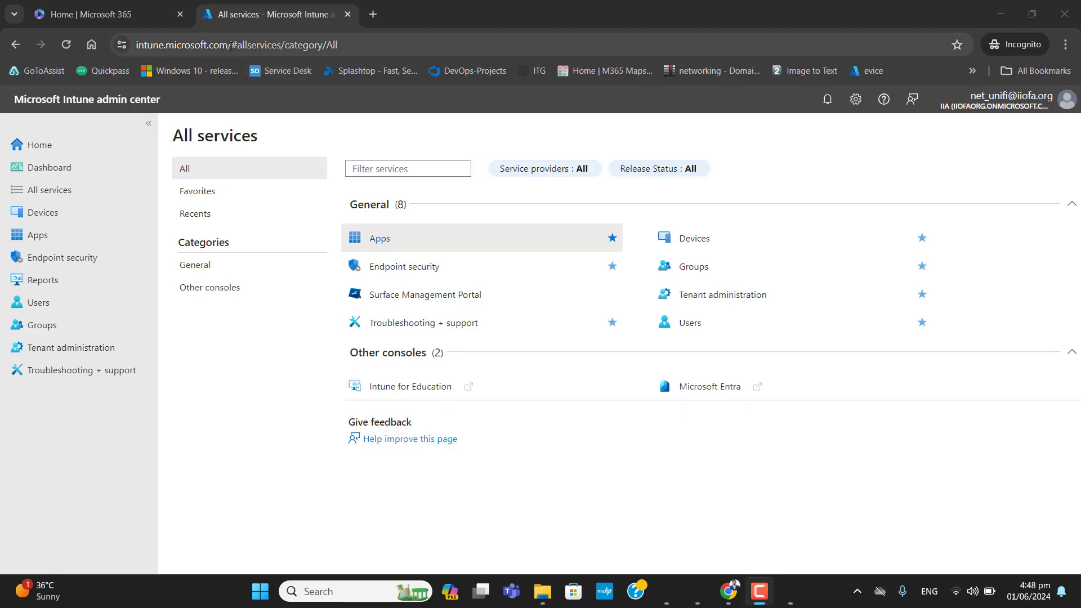
pyautogui.click(229, 44)
pyautogui.click(230, 48)
pyautogui.moveTo(259, 44); pyautogui.dragTo(94, 54)
pyautogui.hotkey('ctrl', 'c')
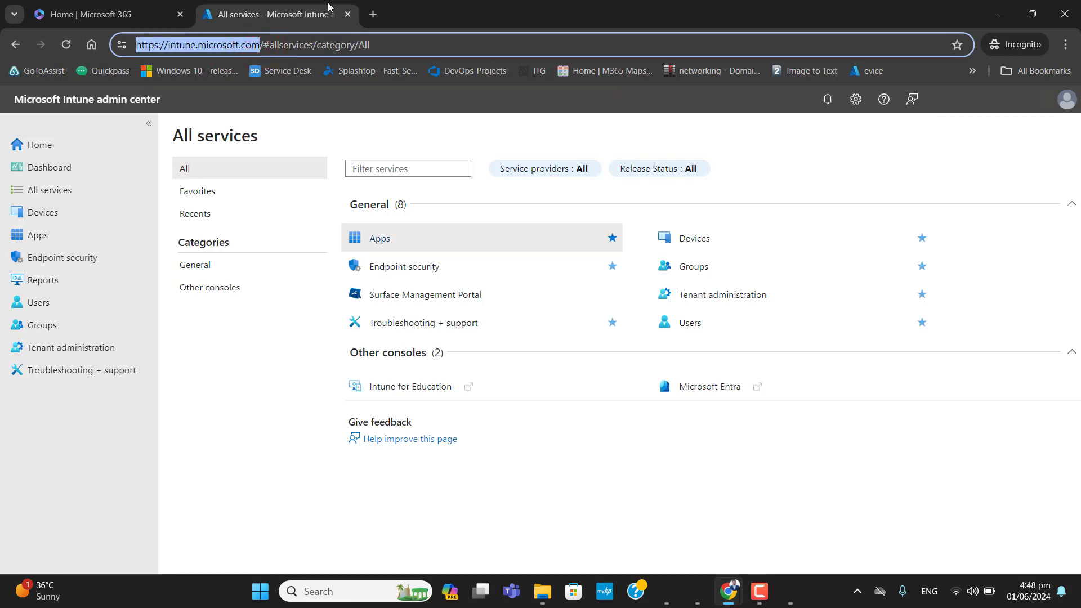
pyautogui.click(372, 14)
pyautogui.hotkey('ctrl', 'v')
pyautogui.press('Return')
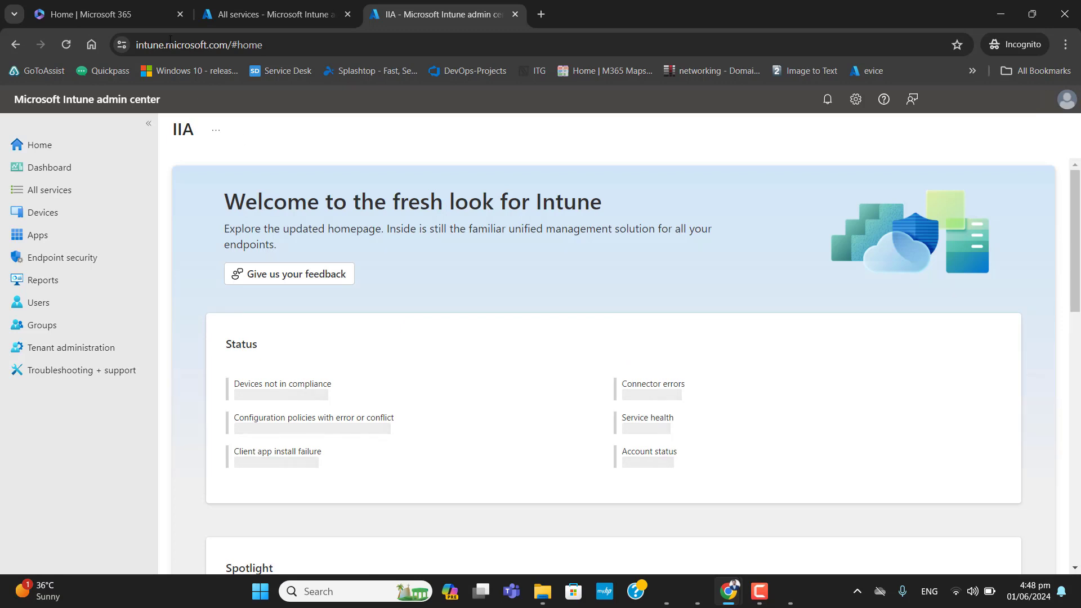
pyautogui.click(169, 44)
pyautogui.click(170, 44)
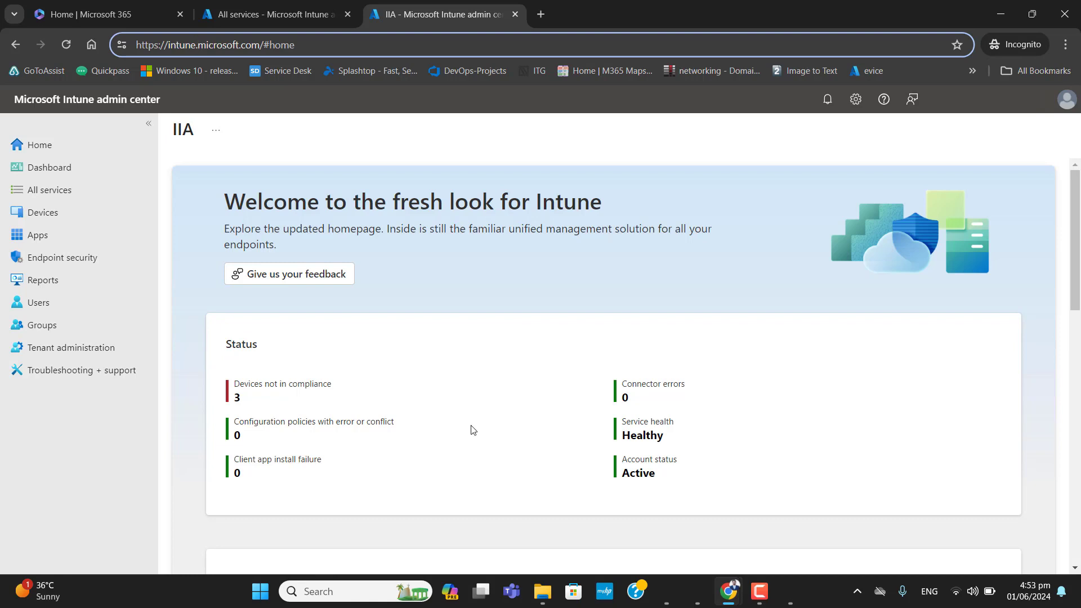
# Step: Open the tenant-wide compliance settings for devices under device management
pyautogui.click(20, 218)
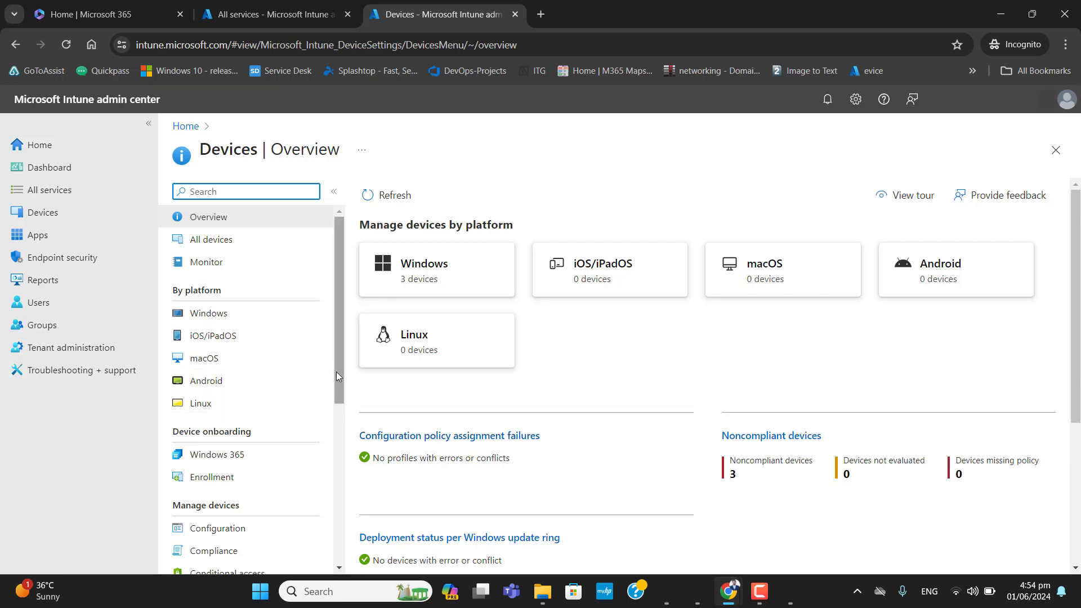
pyautogui.moveTo(336, 373); pyautogui.dragTo(330, 430)
pyautogui.click(226, 437)
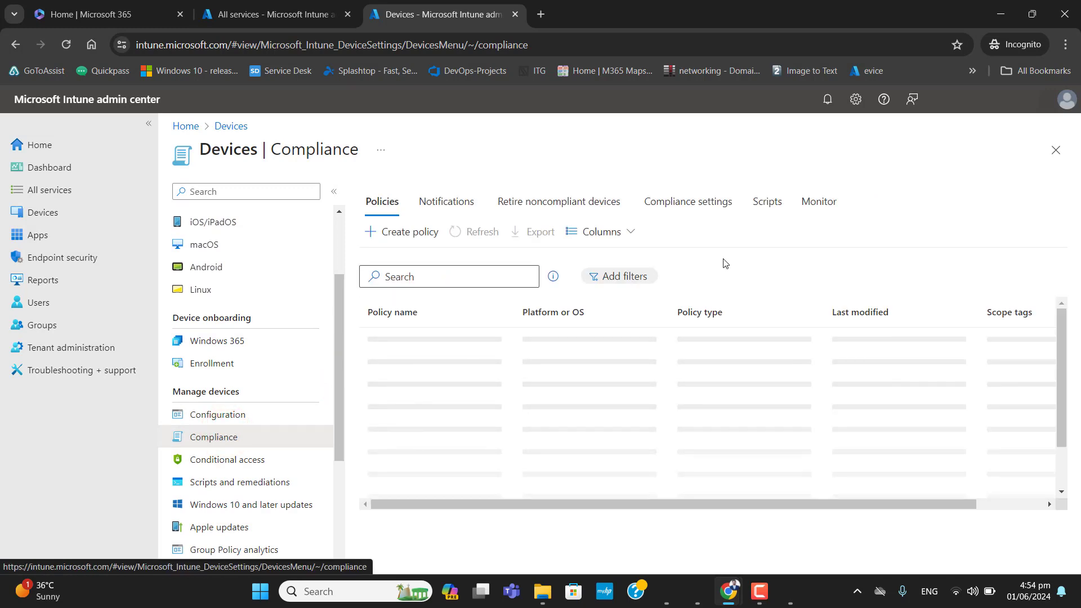
pyautogui.click(704, 207)
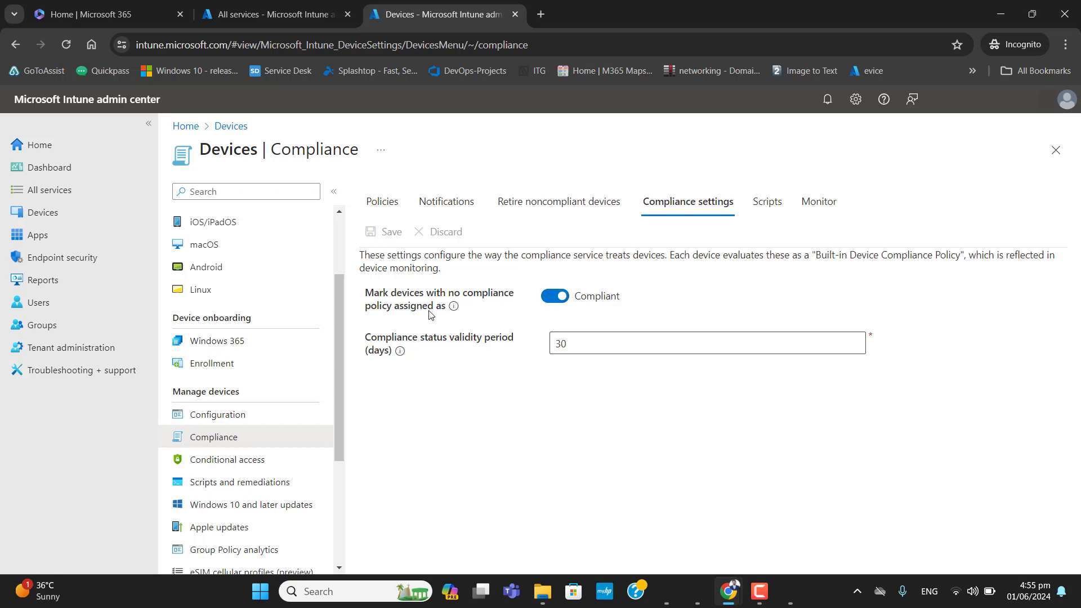
# Step: Mark devices with no compliance policy assigned as Not compliant, keep the 30-day status validity period, and save the settings
pyautogui.click(555, 296)
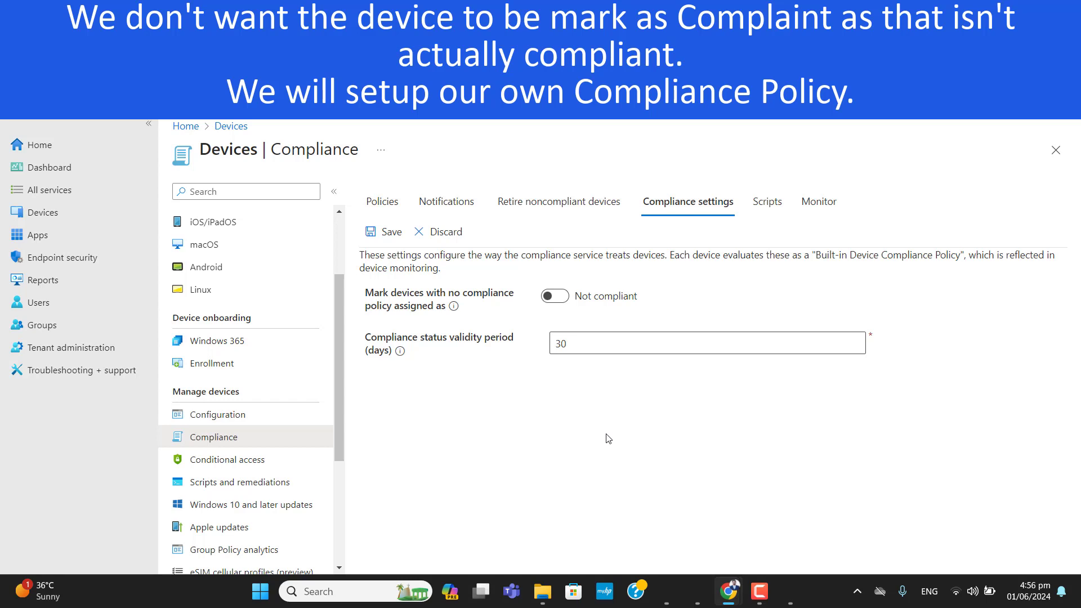
pyautogui.click(578, 295)
pyautogui.moveTo(401, 356)
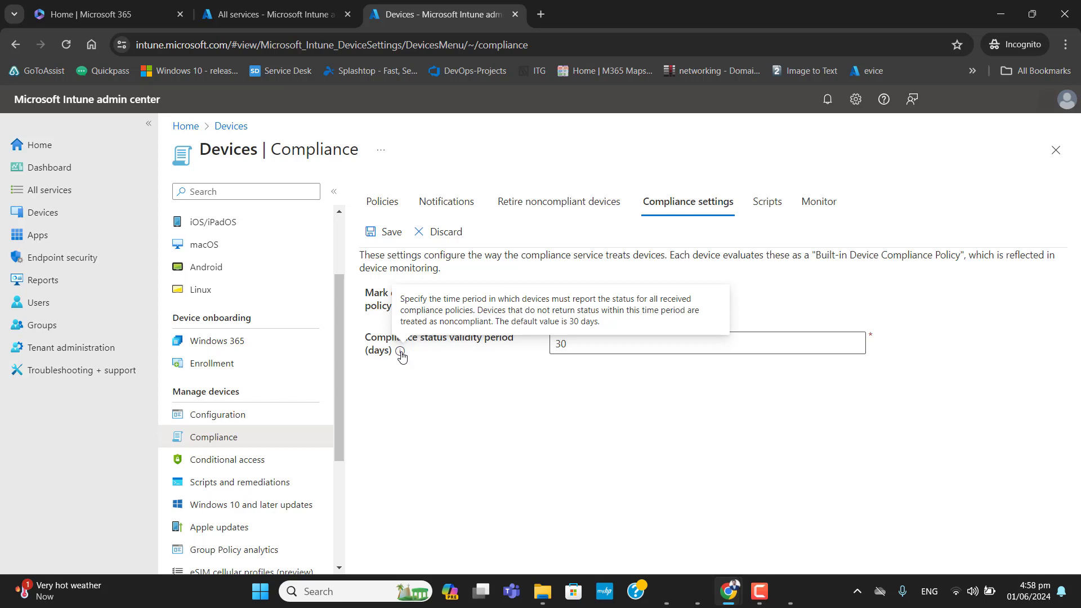
pyautogui.click(579, 345)
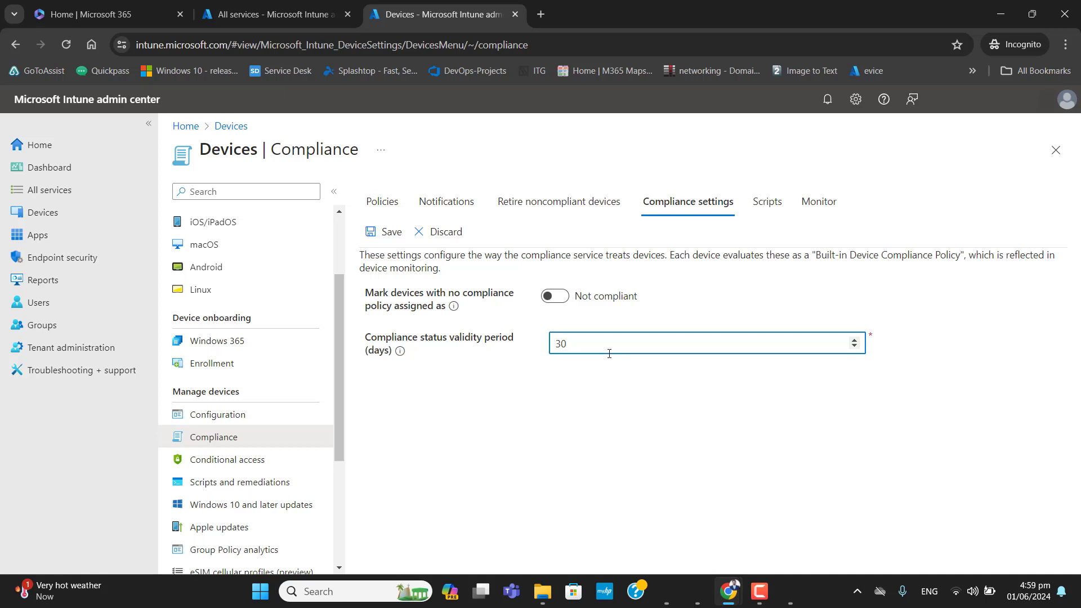
pyautogui.click(382, 232)
pyautogui.moveTo(763, 597)
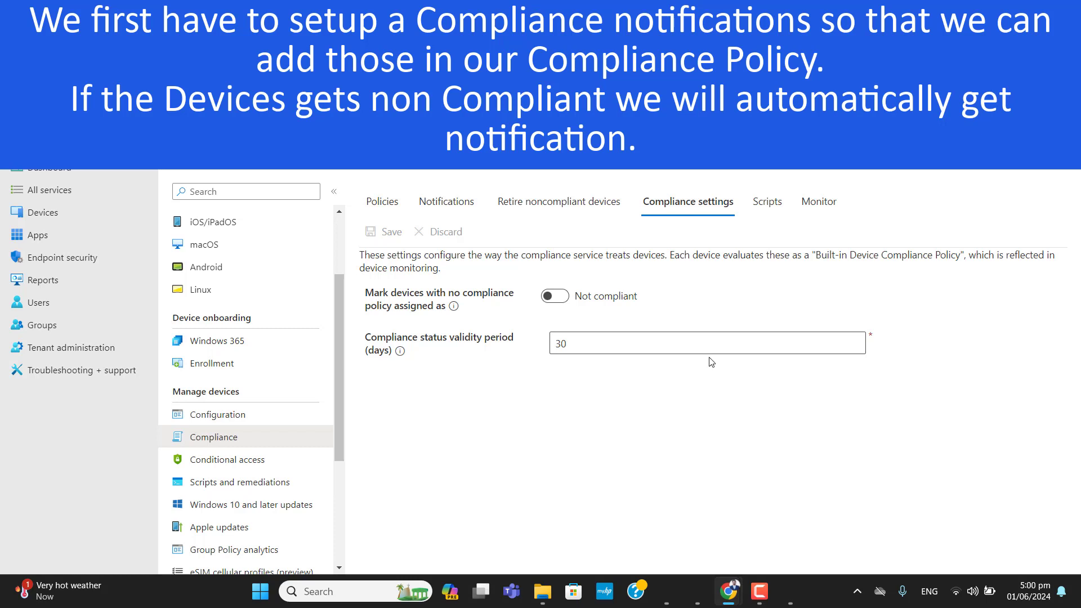
# Step: Start a new noncompliance notification named "Compliance Policy" and proceed to its header and footer settings
pyautogui.click(450, 208)
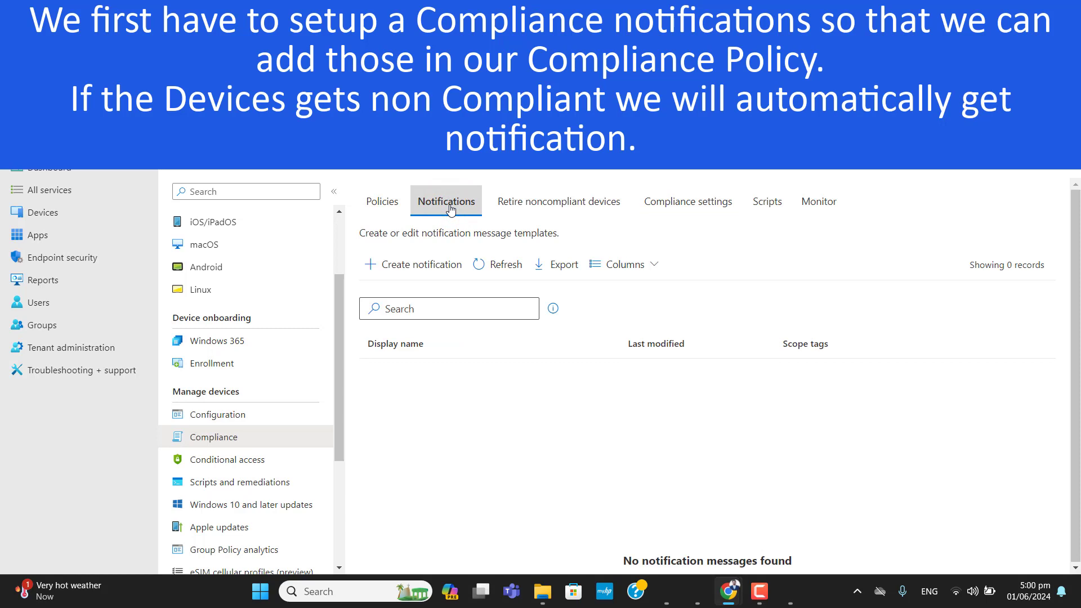
pyautogui.click(437, 260)
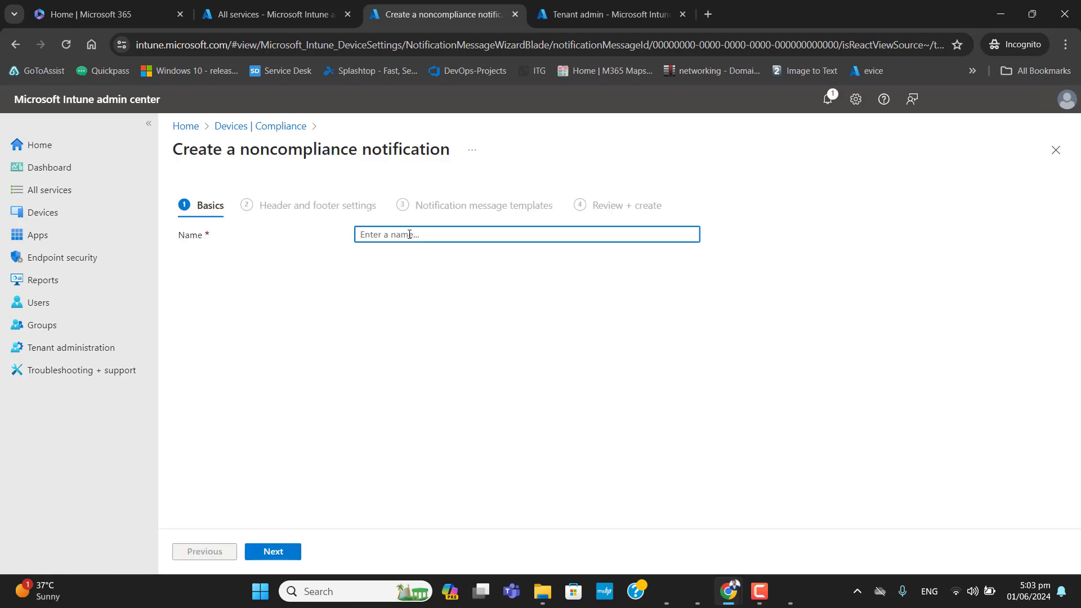
pyautogui.write('Compliance Policy')
pyautogui.click(283, 551)
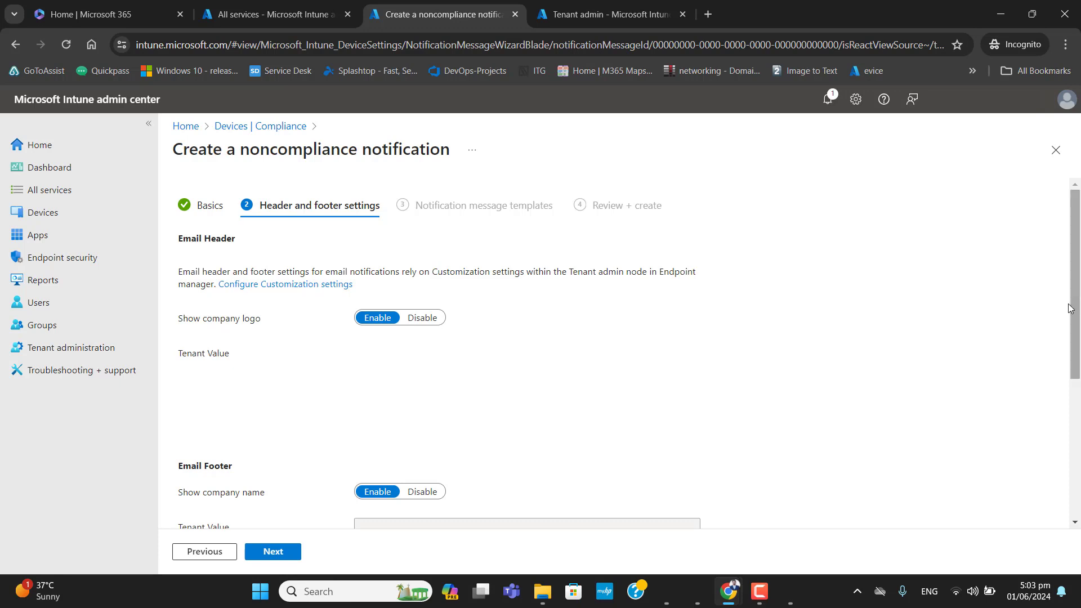
# Step: Review the email header and footer options and the Tenant admin Customization page that supplies their branding and contact values
pyautogui.moveTo(1076, 307); pyautogui.dragTo(1073, 428)
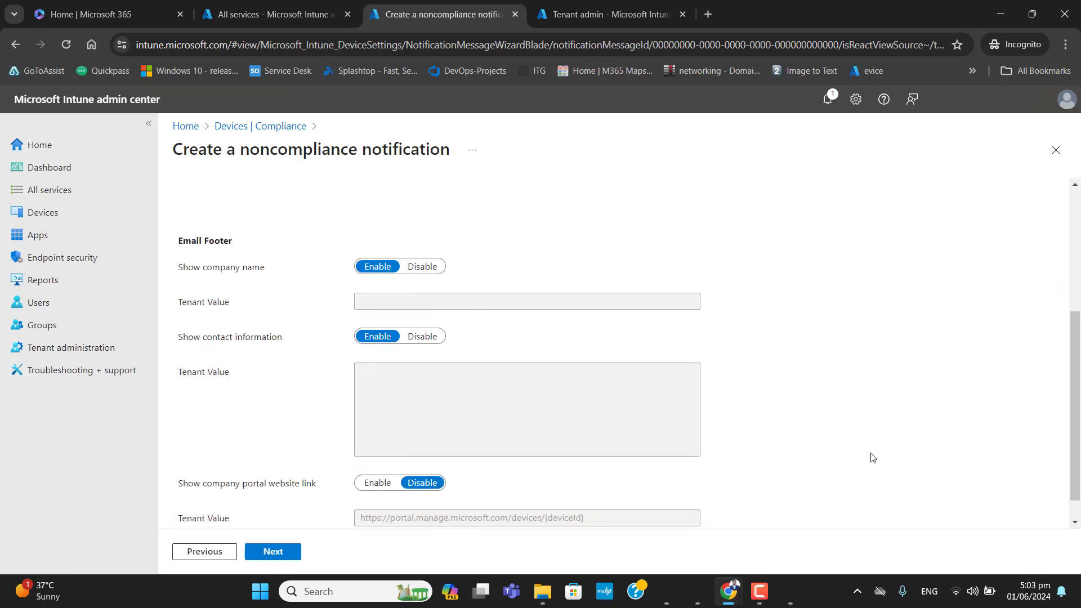
pyautogui.moveTo(1074, 426); pyautogui.dragTo(1071, 260)
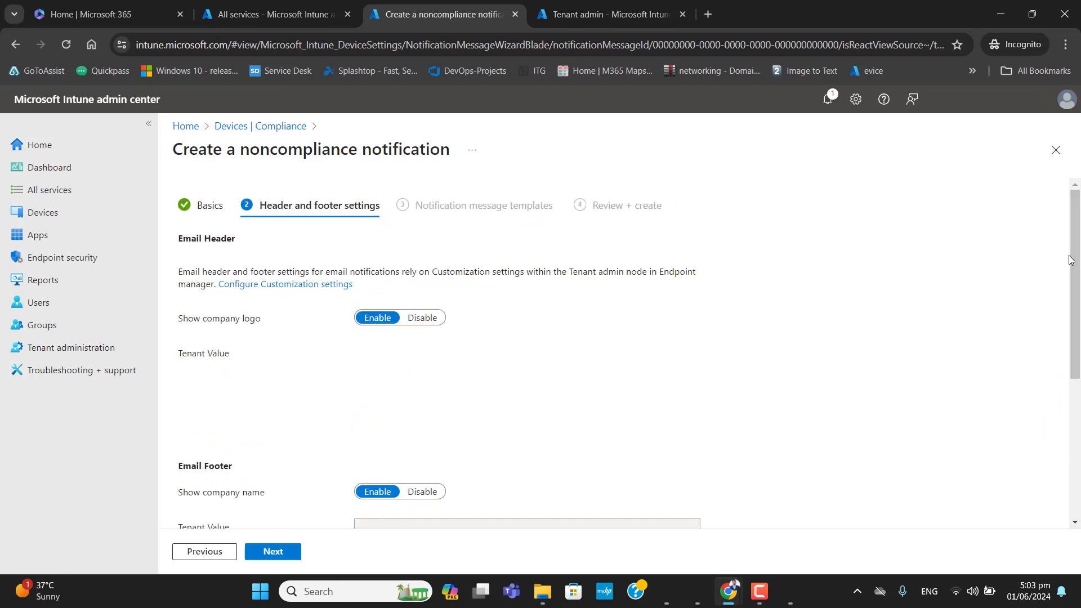
pyautogui.rightClick(74, 351)
pyautogui.click(105, 362)
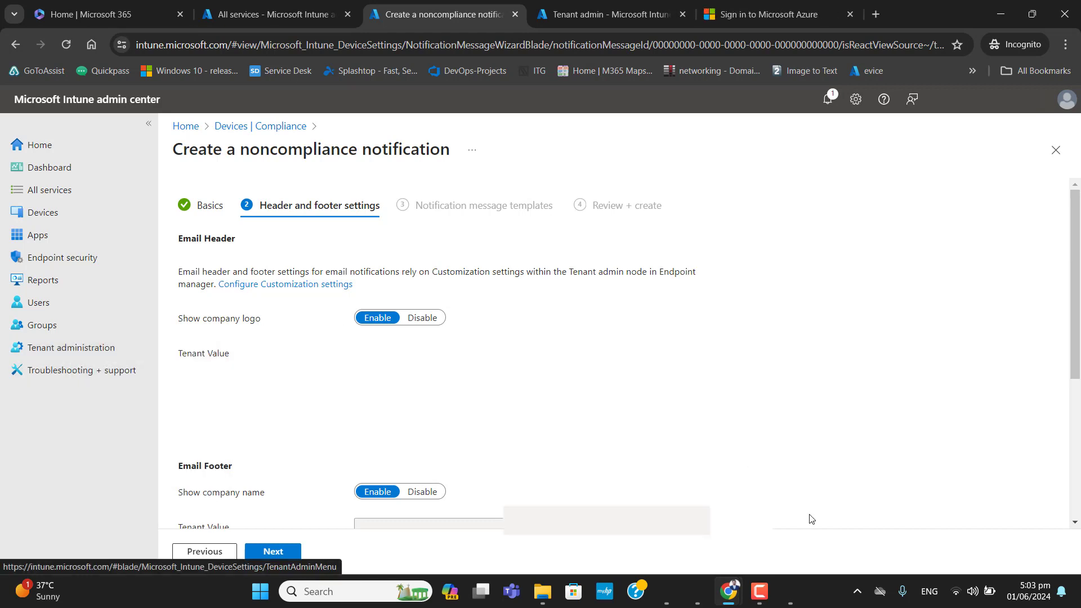
pyautogui.hotkey('ctrl', 'Tab')
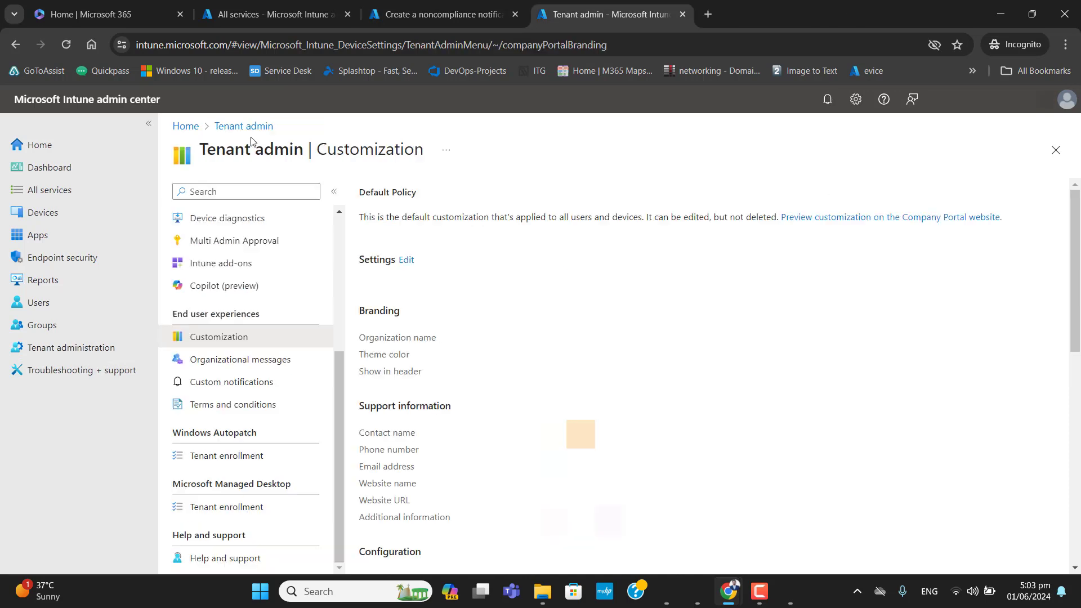
pyautogui.click(246, 126)
pyautogui.click(218, 337)
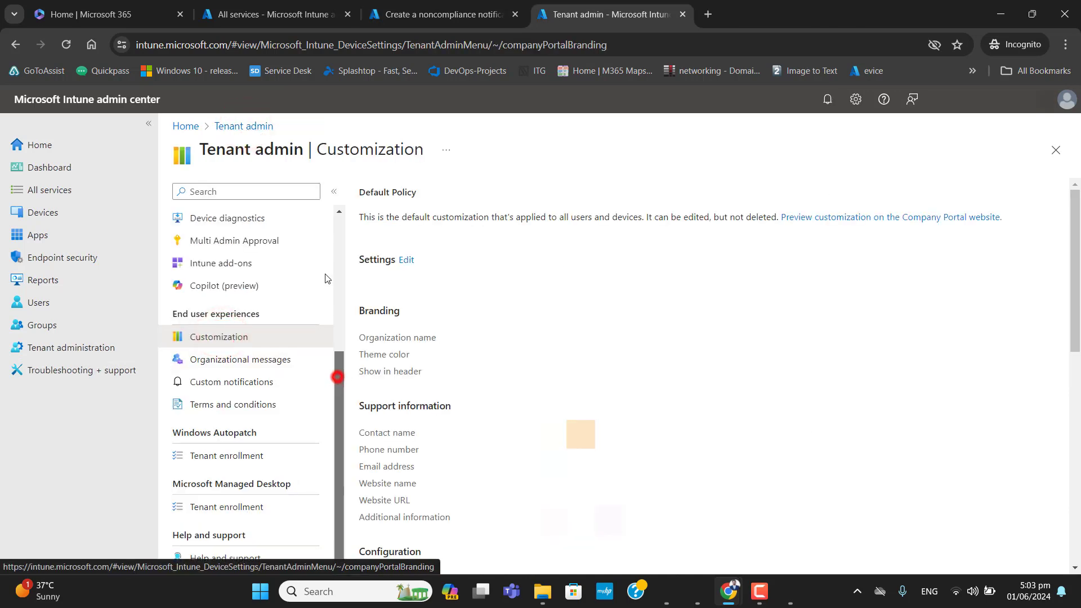
pyautogui.moveTo(336, 441); pyautogui.dragTo(336, 377)
pyautogui.moveTo(1077, 245)
pyautogui.mouseDown()
pyautogui.moveTo(1077, 457)
pyautogui.moveTo(1078, 246)
pyautogui.mouseUp()
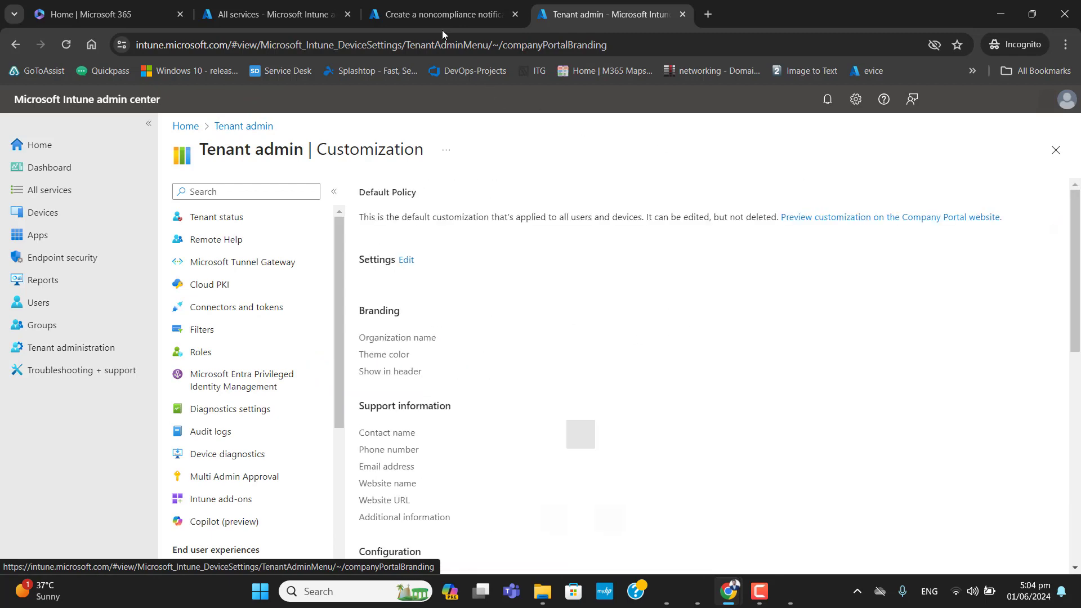
# Step: Return to the noncompliance notification, accept its default header and footer settings, and continue to the message templates
pyautogui.click(430, 12)
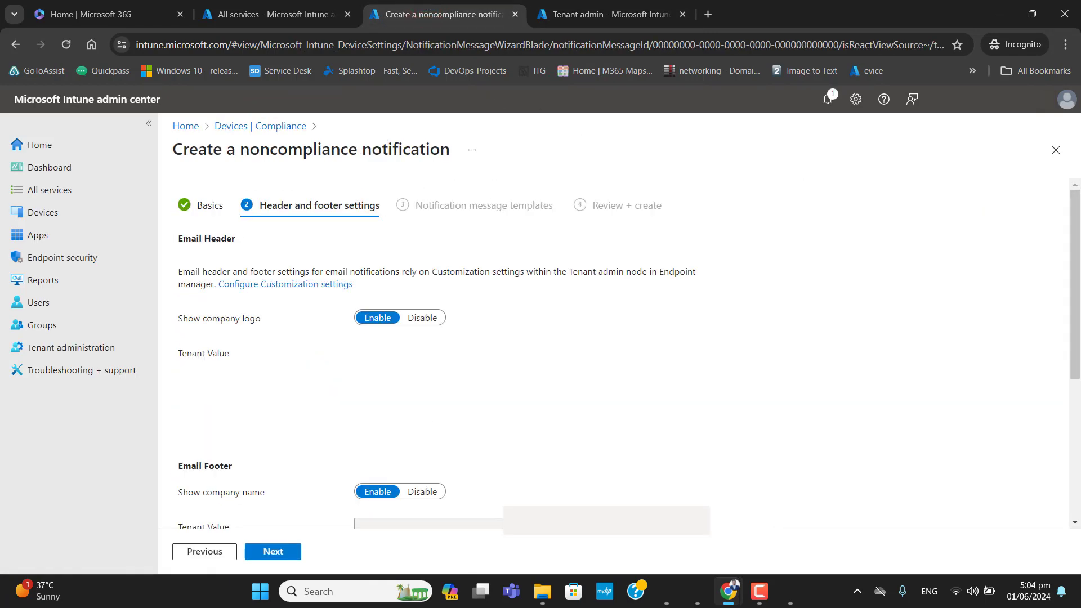
pyautogui.moveTo(1073, 338); pyautogui.dragTo(1075, 467)
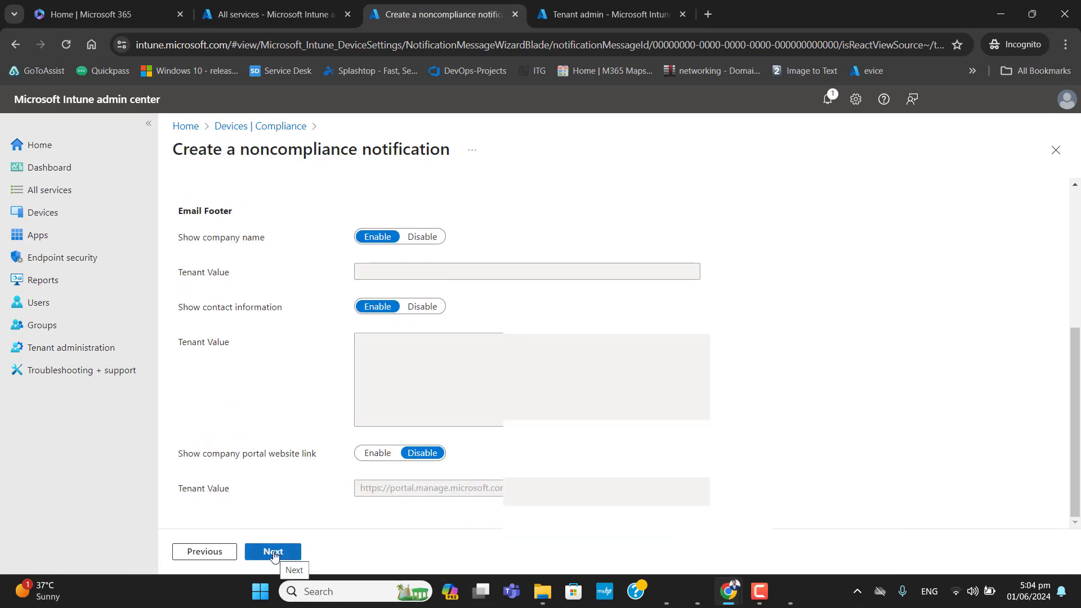
pyautogui.click(274, 554)
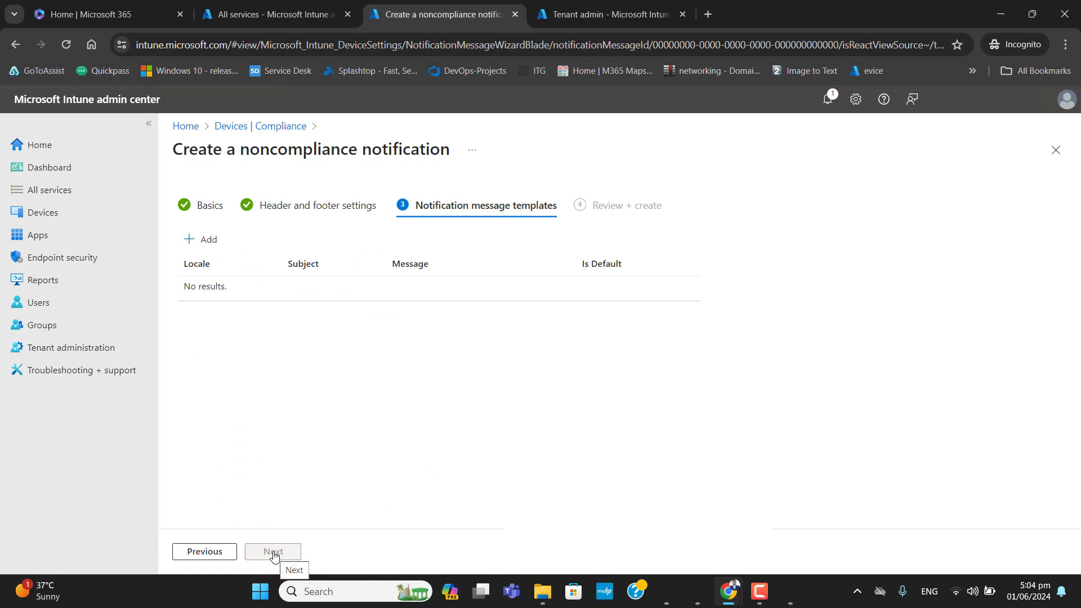
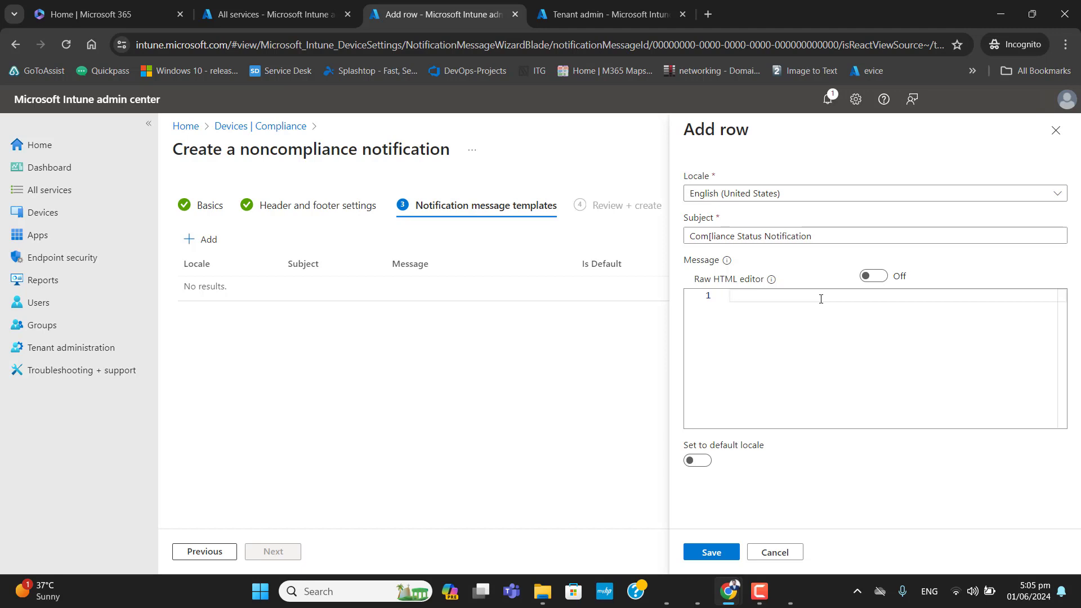
# Step: Enter the template message "Your Device is no more Compliance, Please talk to your Administrator." and save the row
pyautogui.write('Yiur')
pyautogui.press('BackSpace')
pyautogui.press('BackSpace')
pyautogui.press('BackSpace')
pyautogui.press('BackSpace')
pyautogui.write('our Device is no more Compliance ')
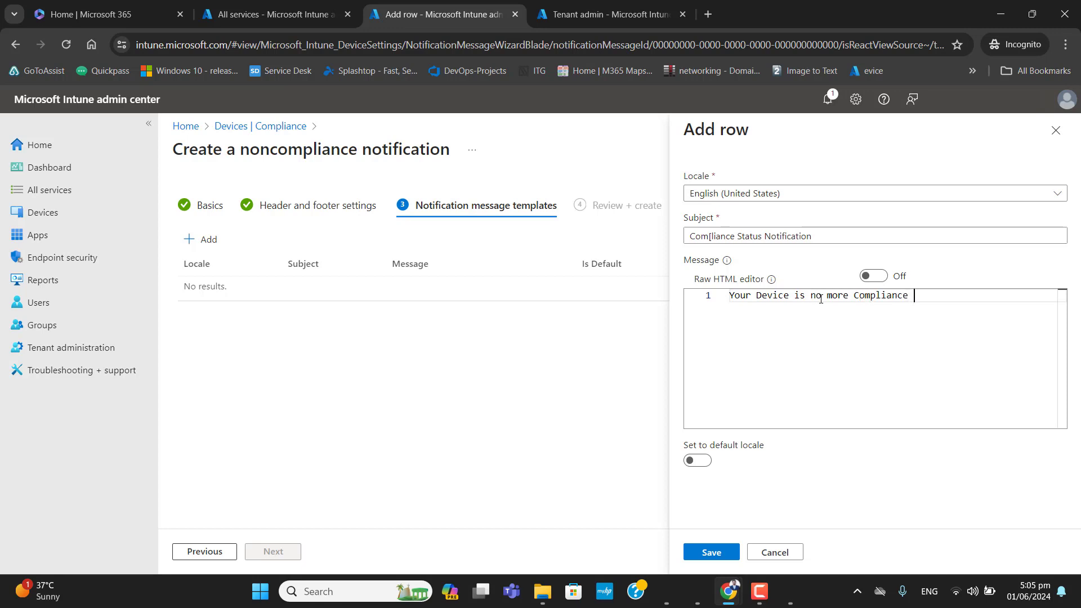
pyautogui.write(',Pllease')
pyautogui.press('BackSpace')
pyautogui.press('BackSpace')
pyautogui.press('BackSpace')
pyautogui.press('BackSpace')
pyautogui.write('ease taslk to your Administr')
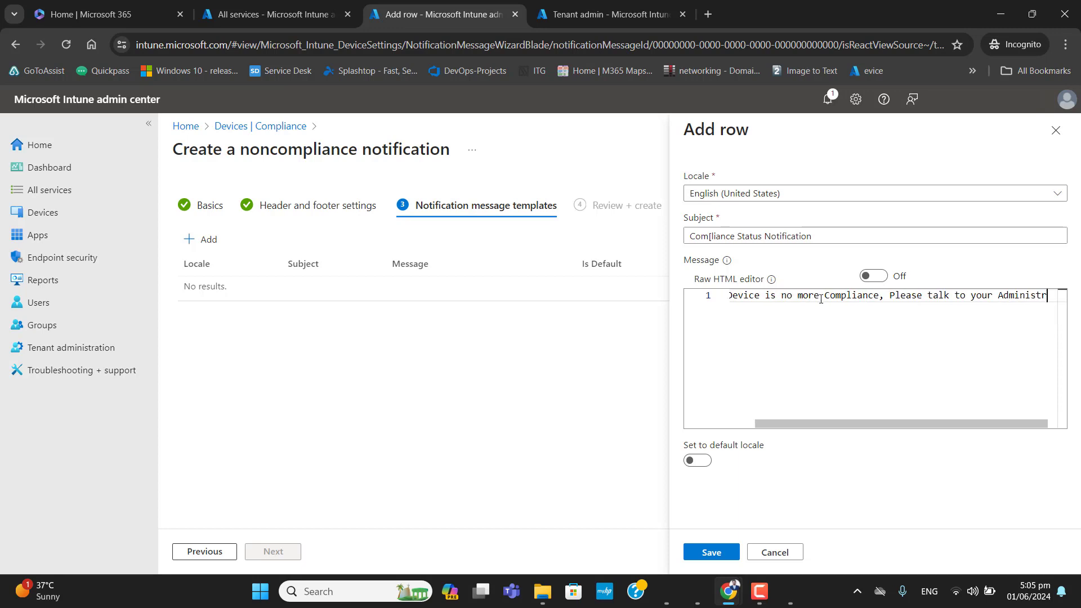
pyautogui.write('oto')
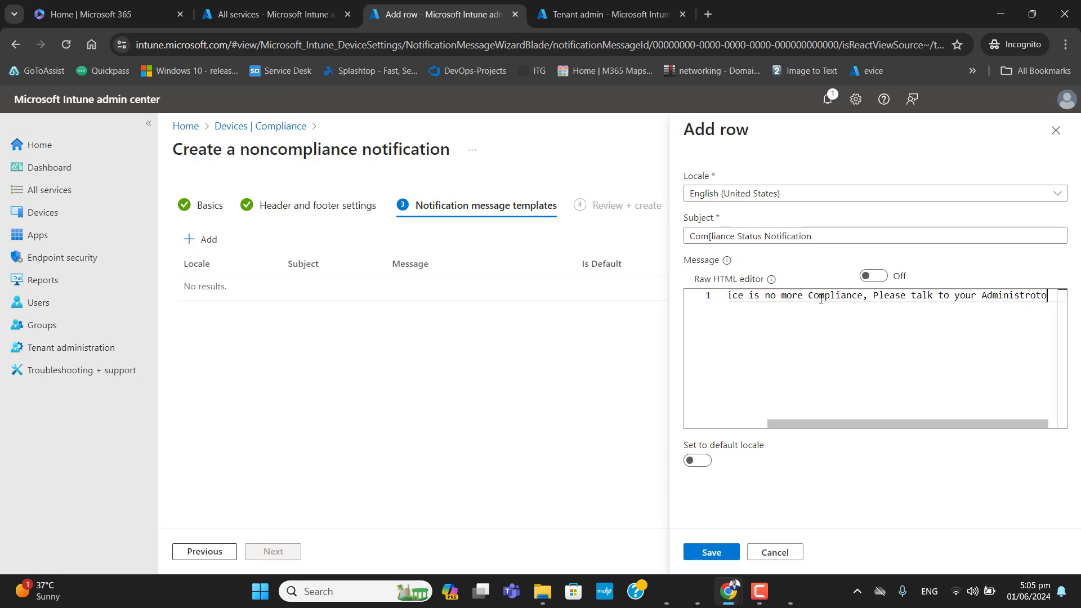
pyautogui.press('BackSpace')
pyautogui.press('BackSpace')
pyautogui.press('BackSpace')
pyautogui.write('ator.')
pyautogui.click(710, 550)
# Step: Edit the English (United States) message template to make it the default locale, and save it
pyautogui.click(688, 325)
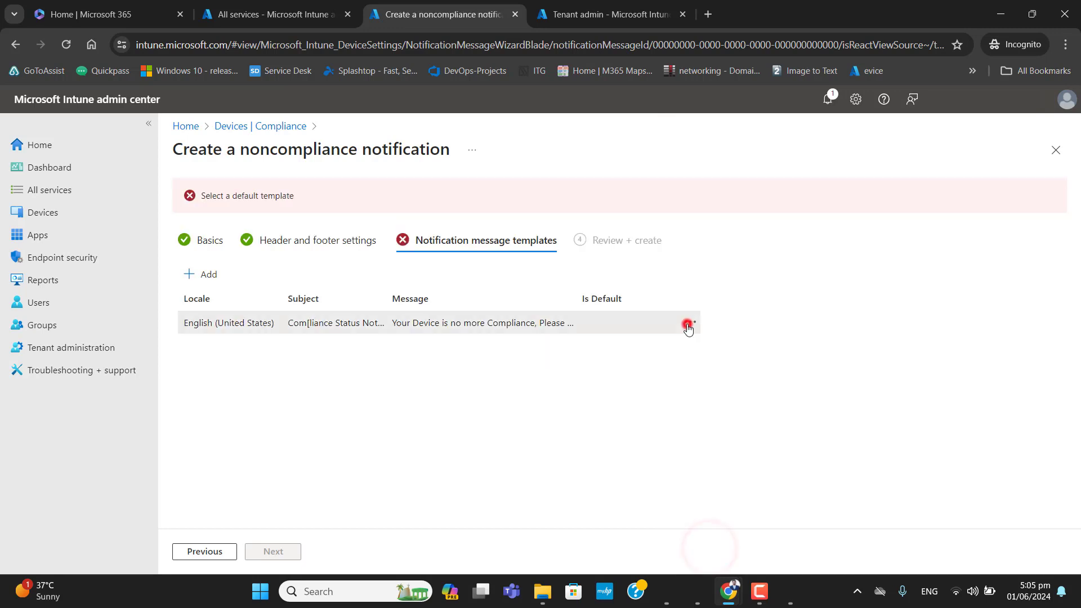
pyautogui.click(716, 360)
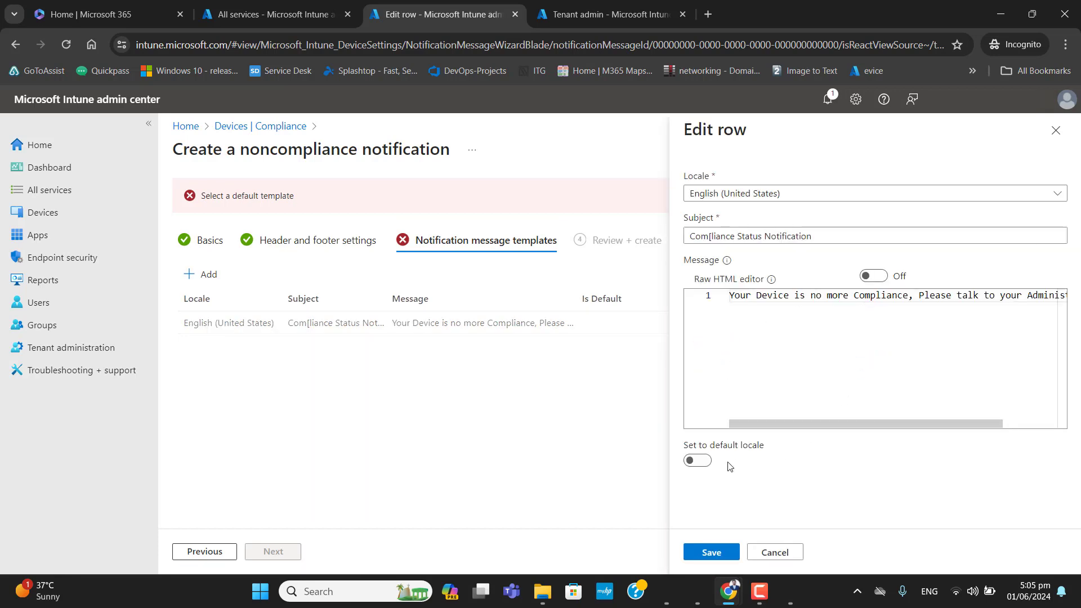
pyautogui.click(701, 462)
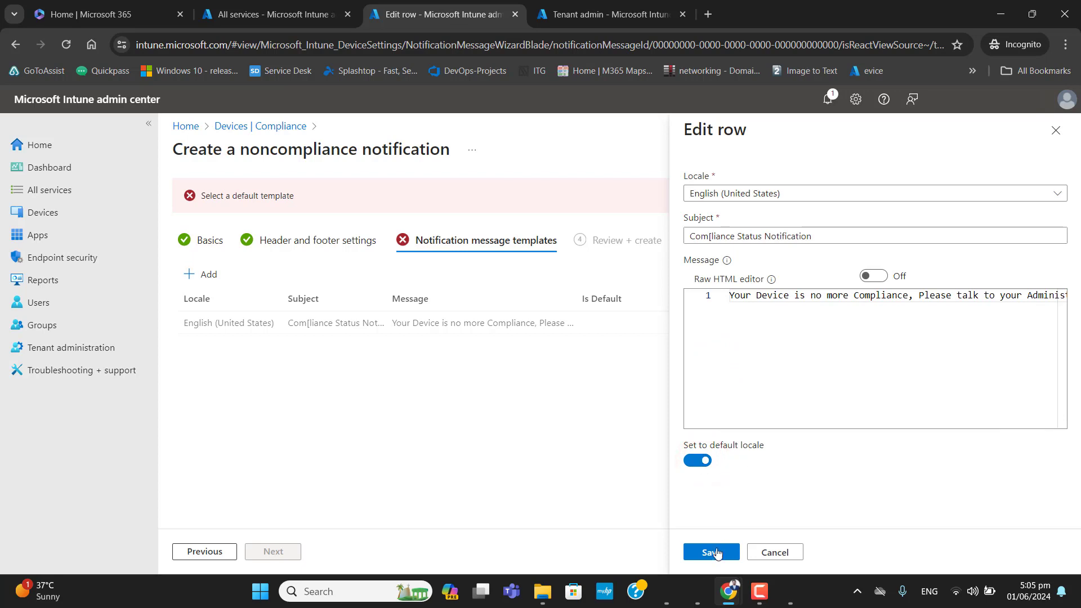
pyautogui.click(712, 551)
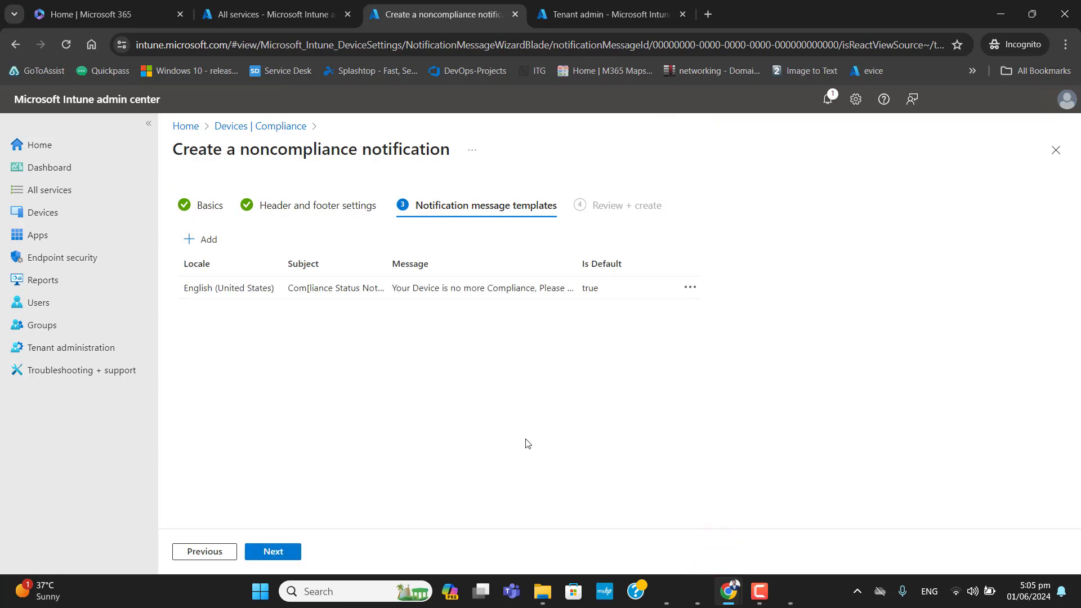
# Step: Review the notification summary and create the noncompliance notification
pyautogui.click(273, 554)
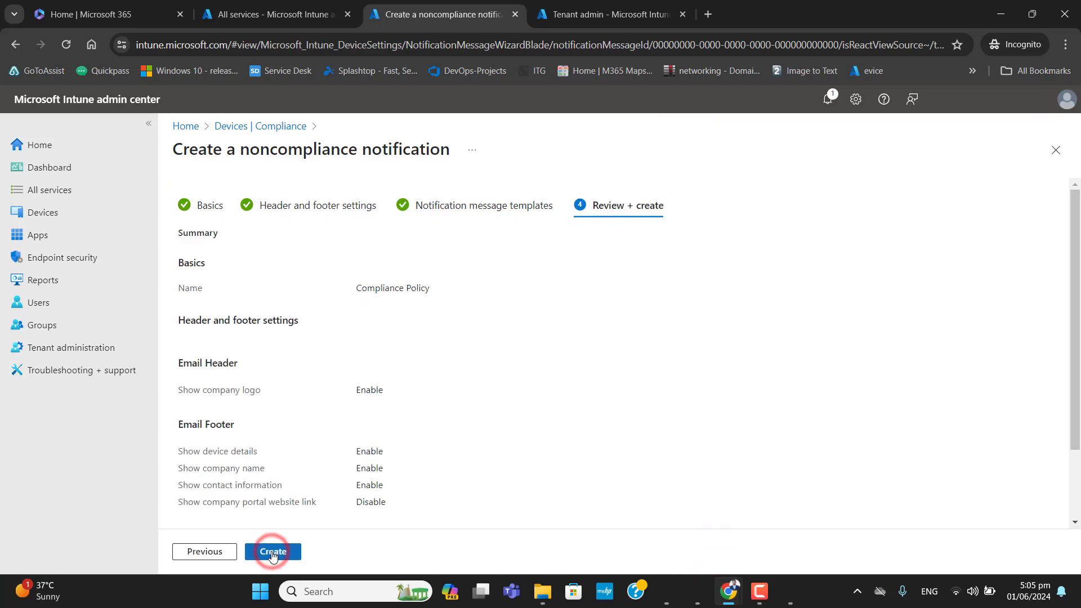
pyautogui.scroll(-2, 1073, 225)
pyautogui.scroll(2, 1072, 225)
pyautogui.click(282, 552)
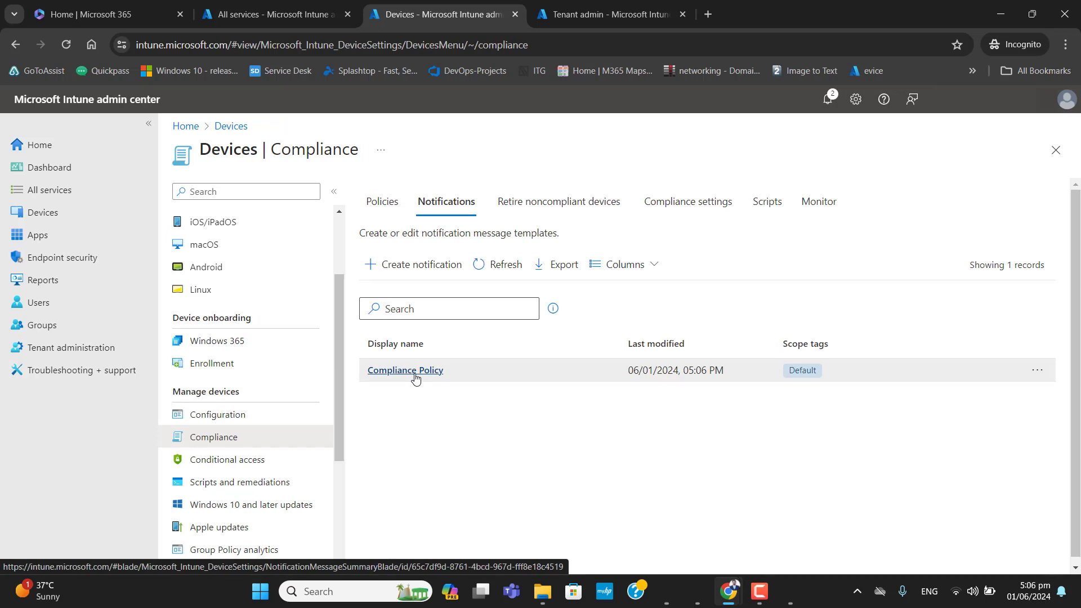
# Step: Start creating a new compliance policy for the Windows 10 and later platform
pyautogui.click(384, 203)
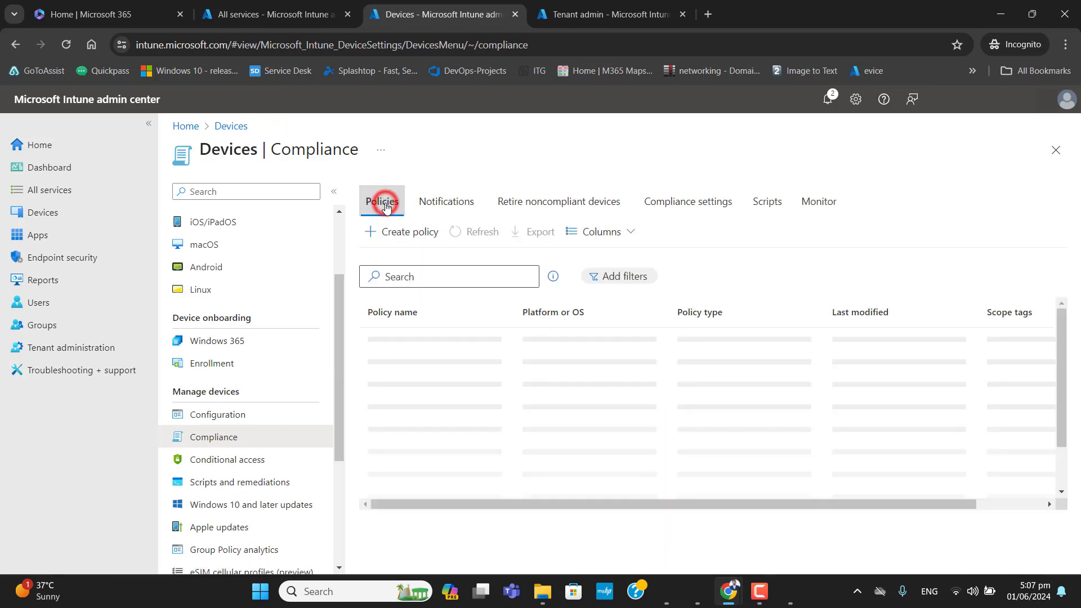
pyautogui.click(405, 231)
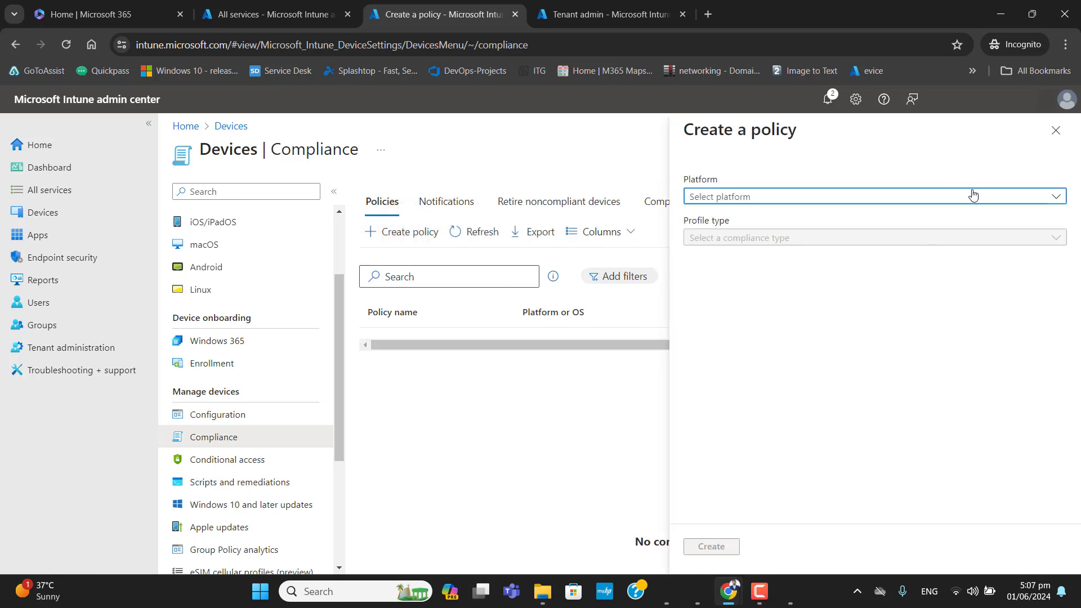
pyautogui.click(972, 193)
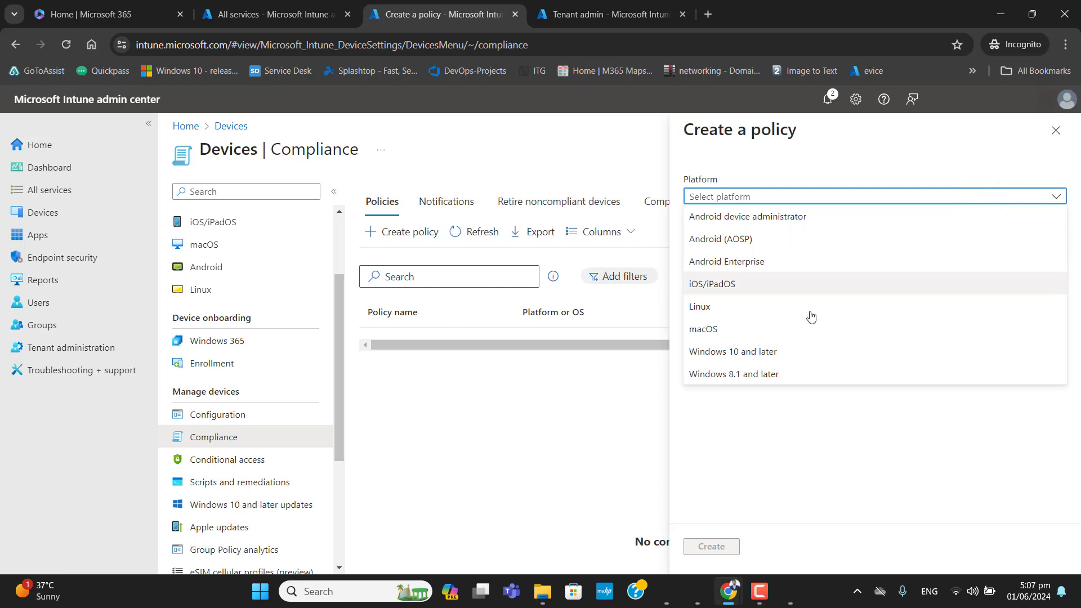
pyautogui.click(741, 352)
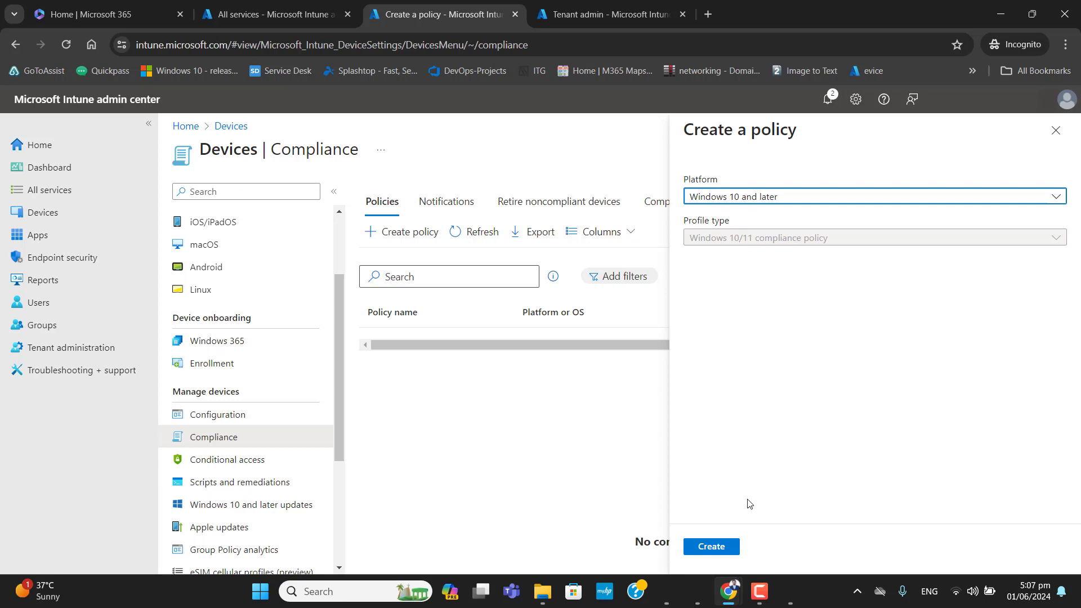
pyautogui.click(718, 546)
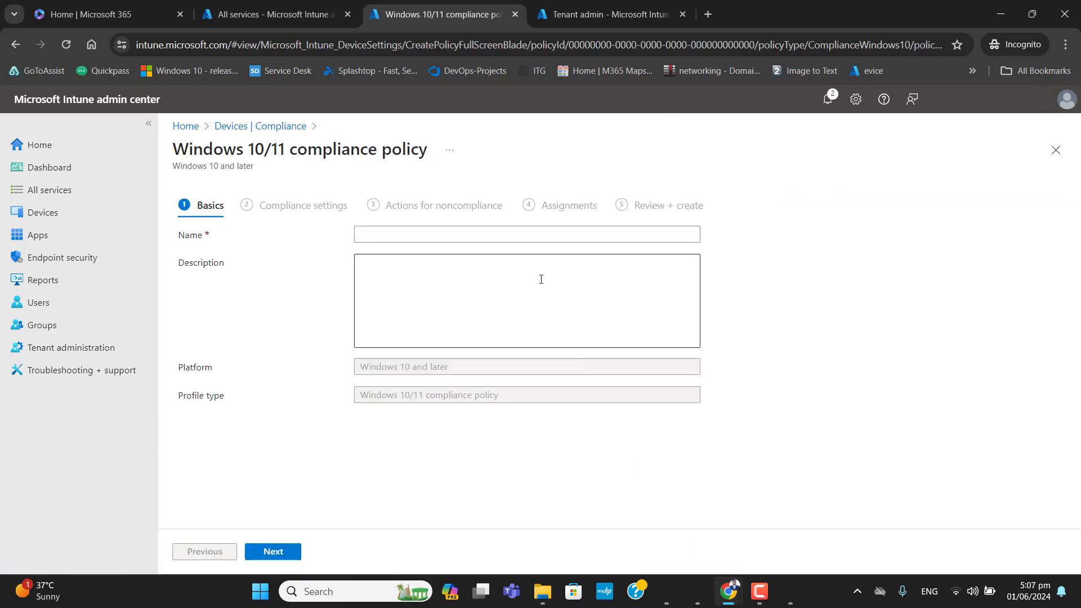
# Step: Enter "Windows Compliance Policy" as both the policy's name and description, and continue to the compliance settings
pyautogui.click(492, 237)
pyautogui.write('Windows Compliance Policy')
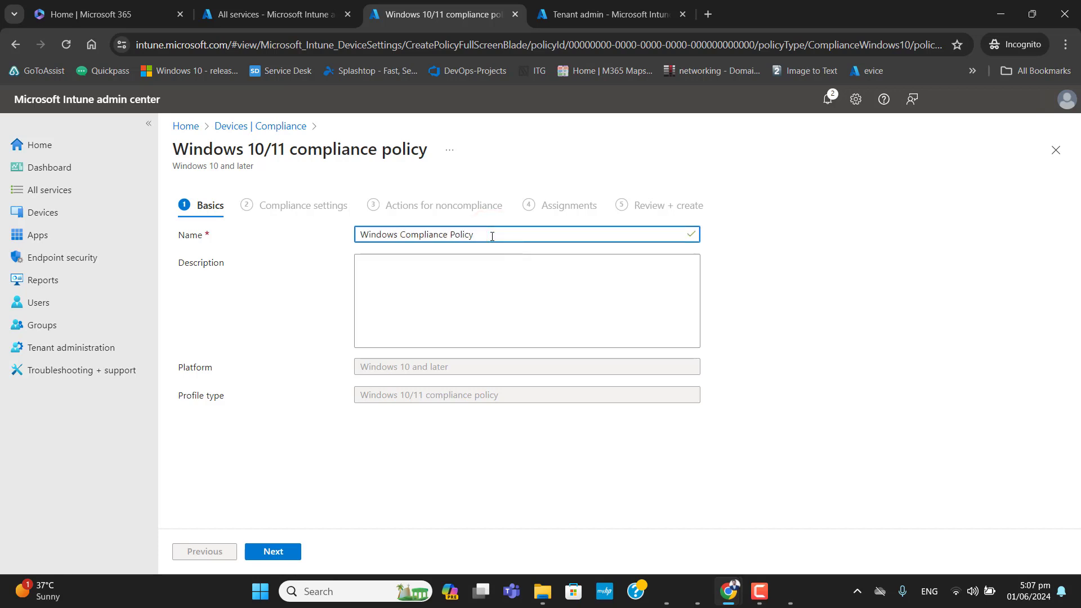
pyautogui.click(398, 280)
pyautogui.write('Windows Compliance Policy')
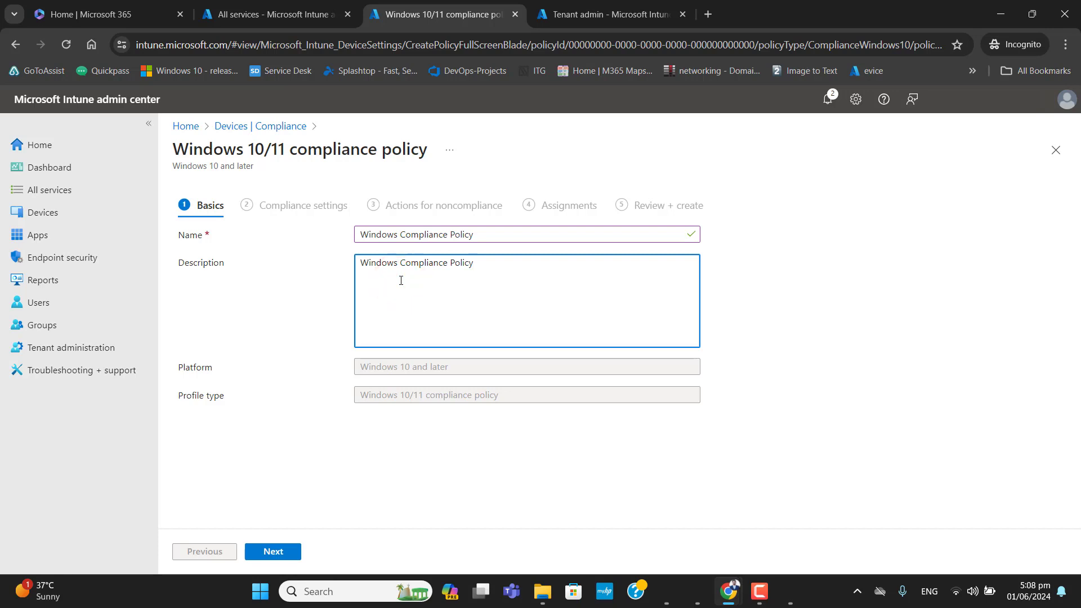
pyautogui.click(283, 552)
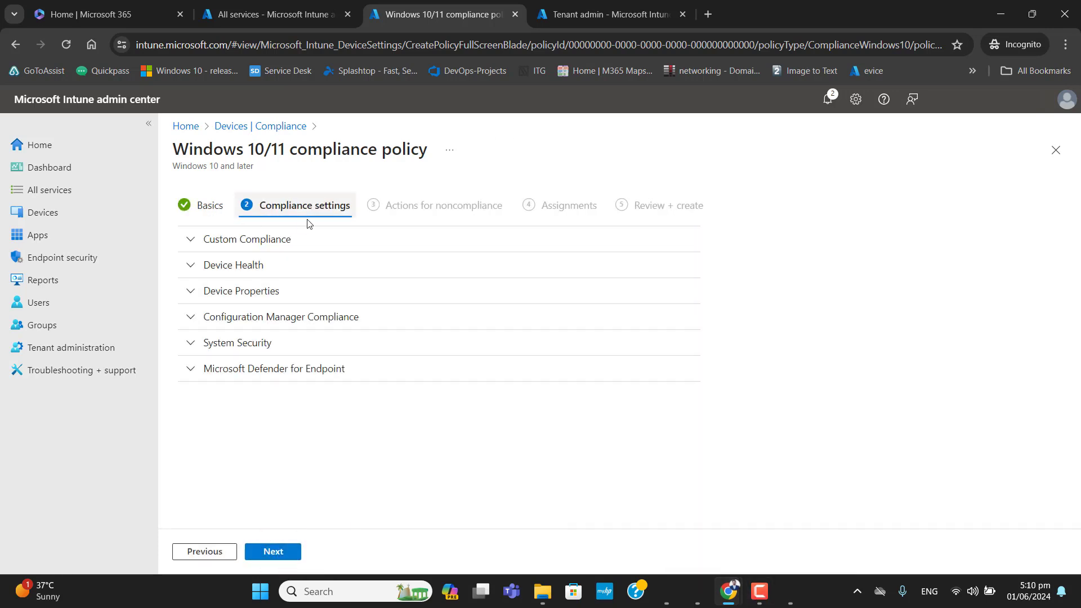
# Step: Require BitLocker, Secure Boot and Code integrity in the policy's Device Health settings
pyautogui.click(196, 243)
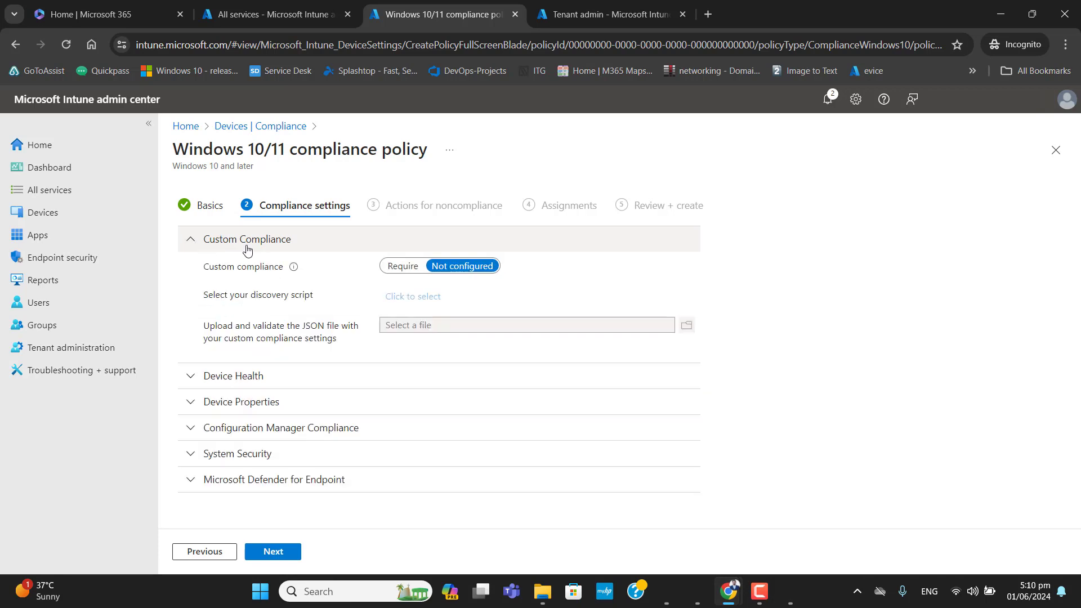
pyautogui.click(192, 242)
pyautogui.click(193, 267)
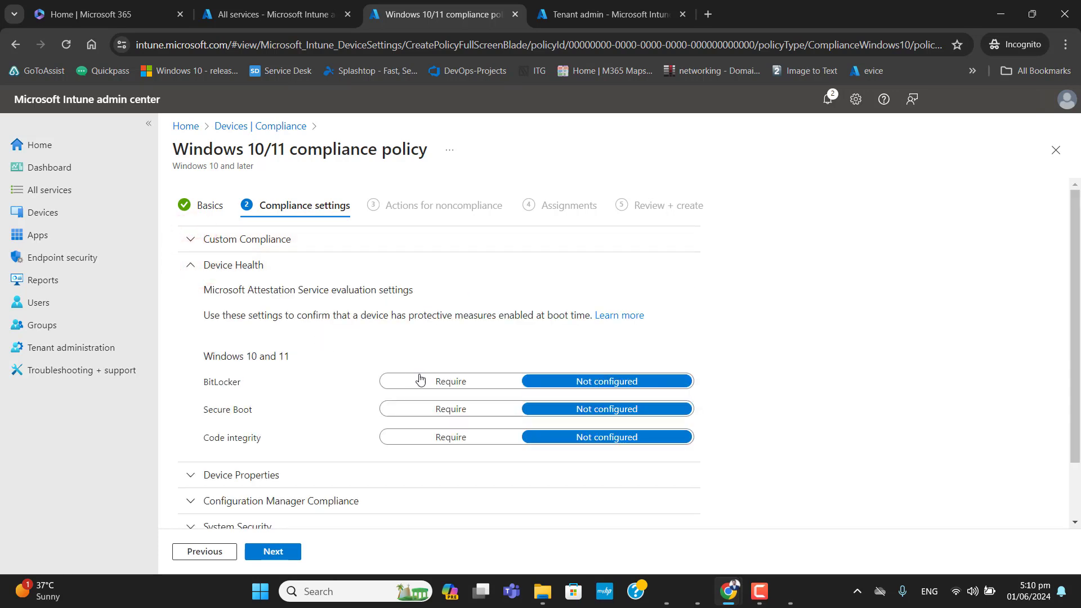
pyautogui.click(457, 386)
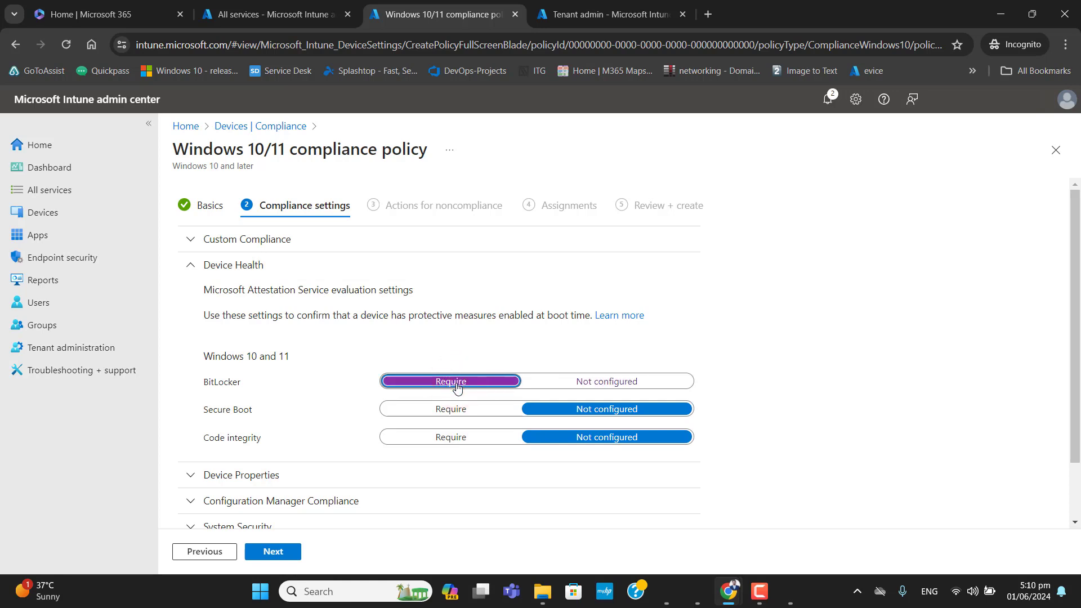
pyautogui.click(455, 411)
pyautogui.click(457, 439)
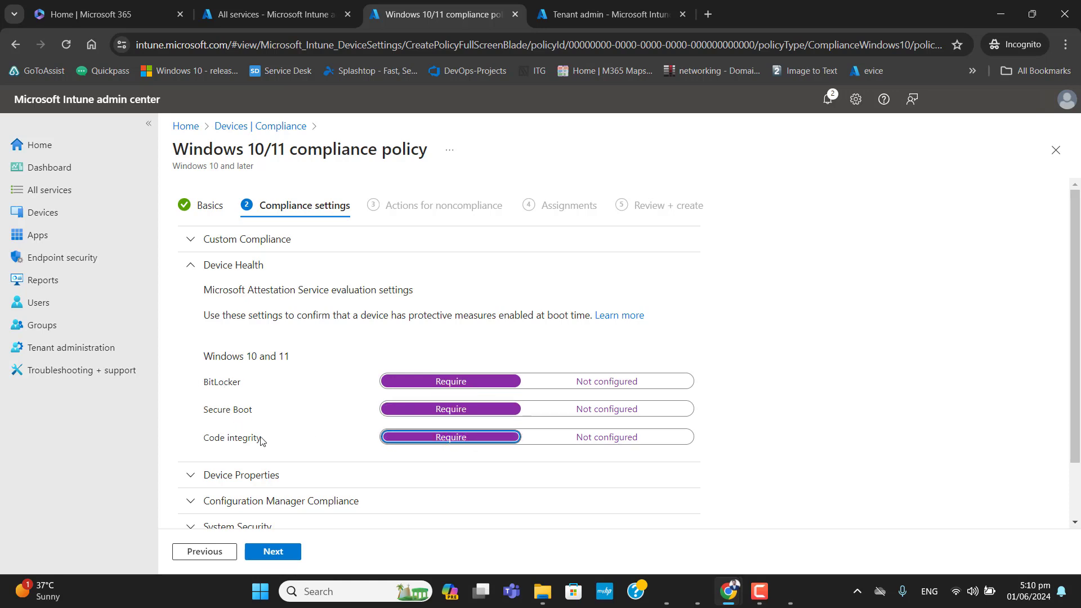
# Step: Set the minimum OS version to 10.0.19044.2 in the policy's Device Properties
pyautogui.scroll(-1, 1075, 318)
pyautogui.click(191, 404)
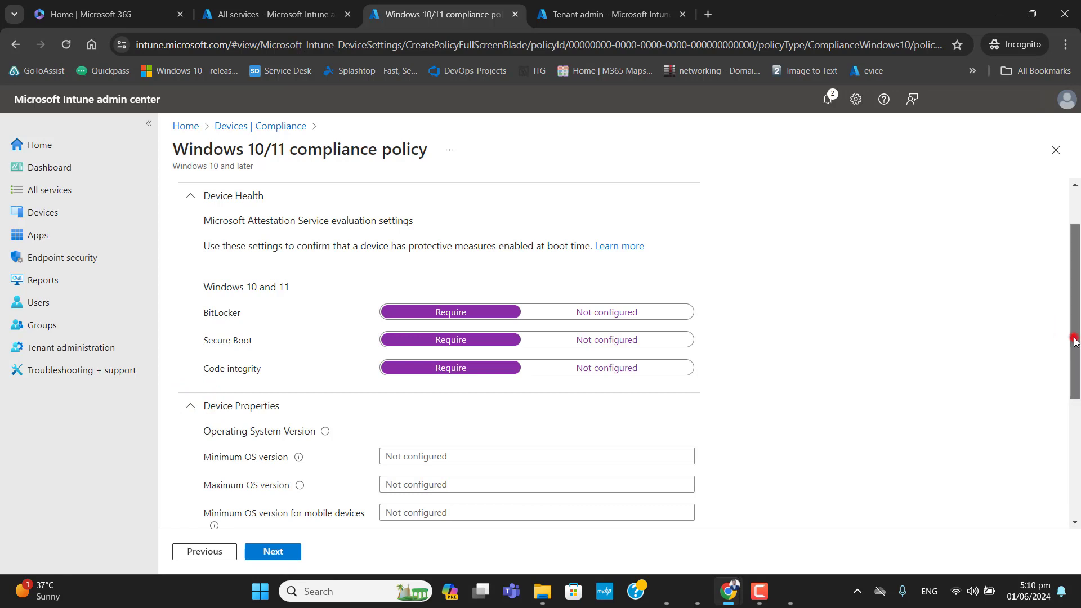
pyautogui.scroll(-2, 1075, 338)
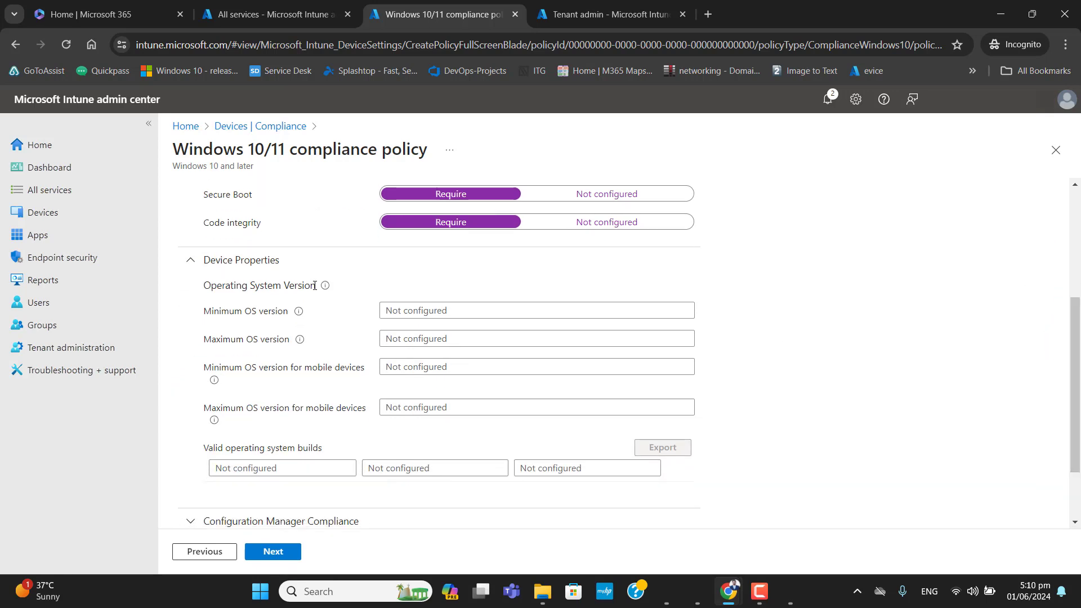
pyautogui.click(413, 310)
pyautogui.write('10.0.19044.2')
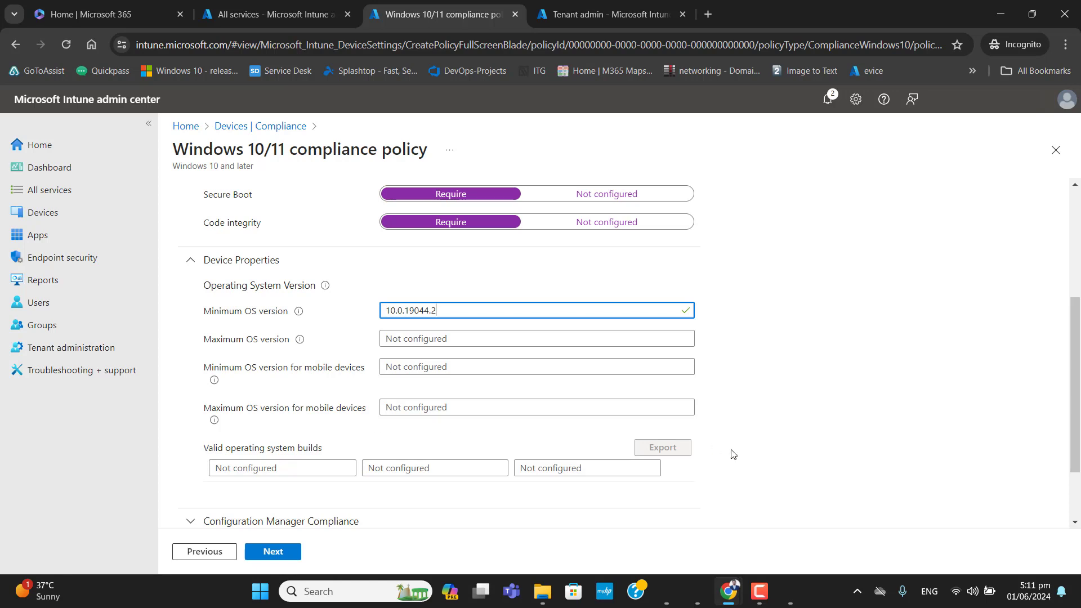
# Step: Examine the Configuration Manager Compliance requirement and its explanation without configuring it
pyautogui.moveTo(1074, 363); pyautogui.dragTo(1077, 397)
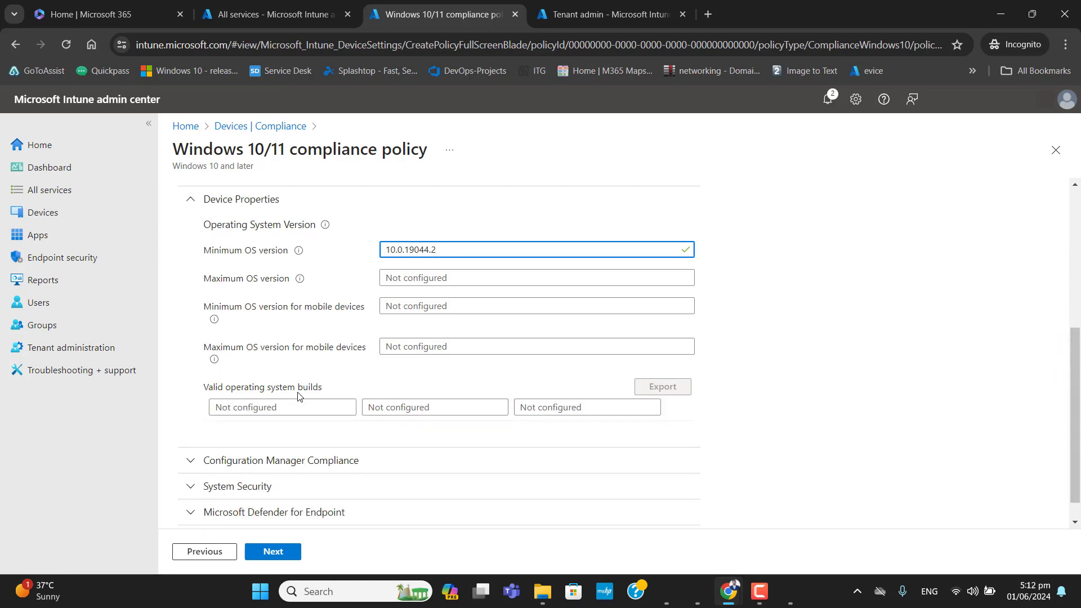
pyautogui.moveTo(1073, 365); pyautogui.dragTo(1077, 418)
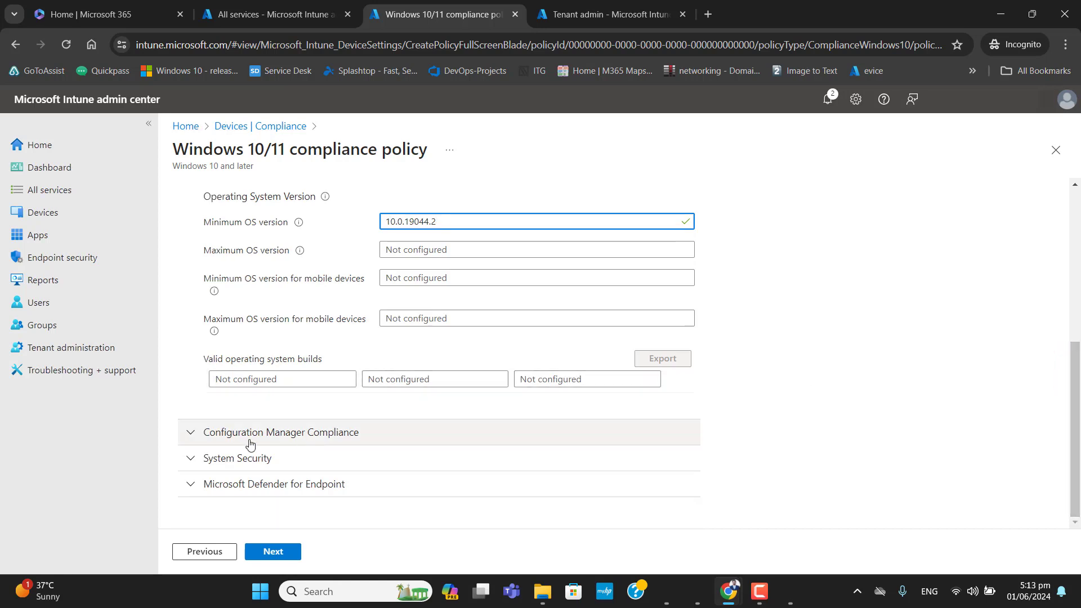
pyautogui.click(190, 433)
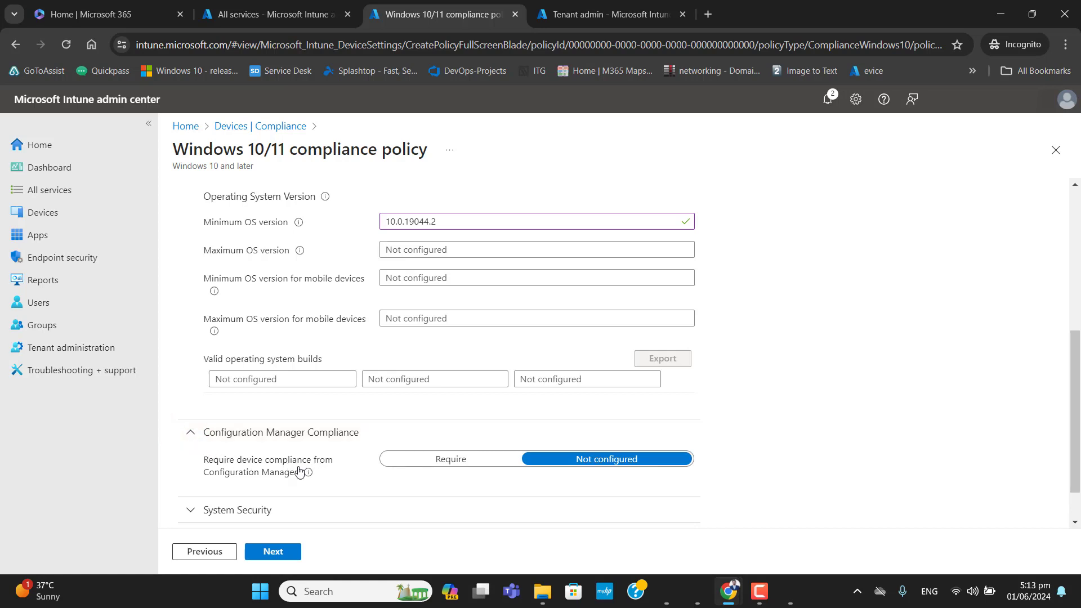
pyautogui.moveTo(309, 476)
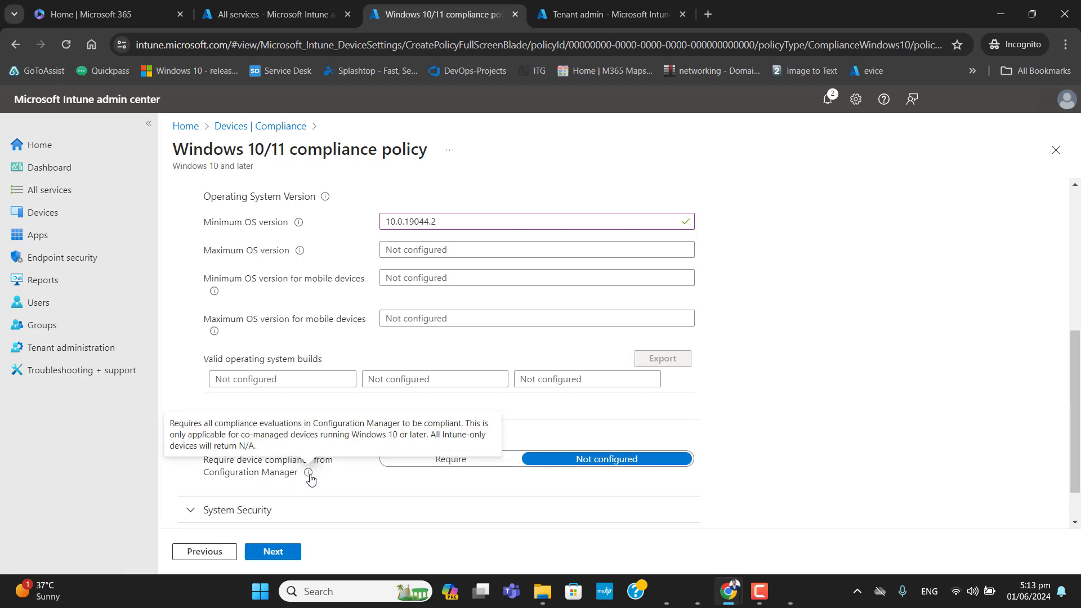
pyautogui.click(693, 453)
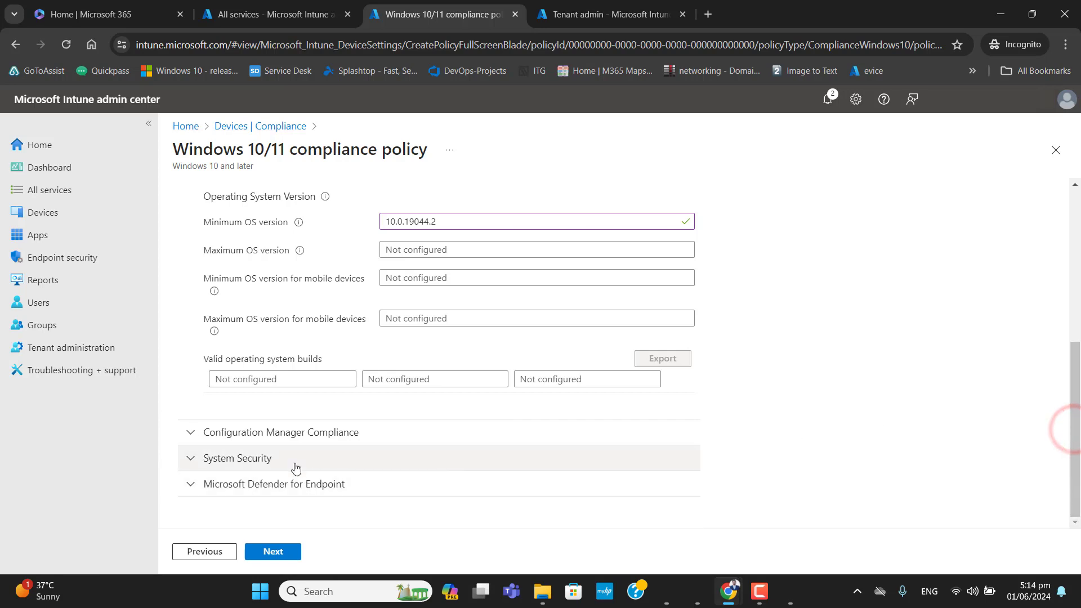
# Step: Require Firewall, Trusted Platform Module (TPM), Antivirus and Antispyware in the System Security device settings
pyautogui.hotkey('ctrl', '-')
pyautogui.click(174, 471)
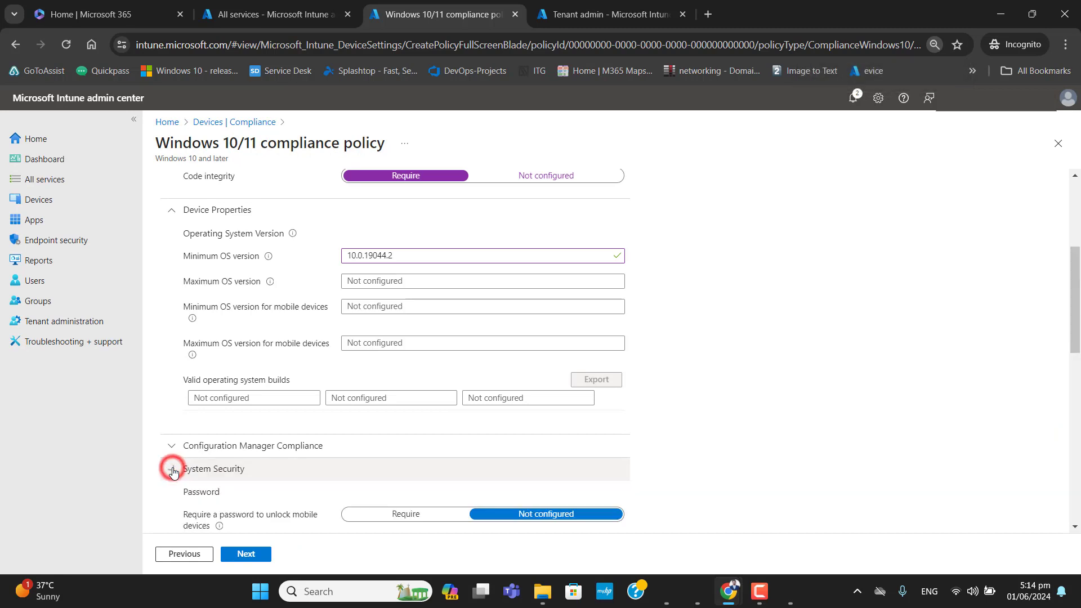
pyautogui.moveTo(1074, 318); pyautogui.dragTo(1064, 402)
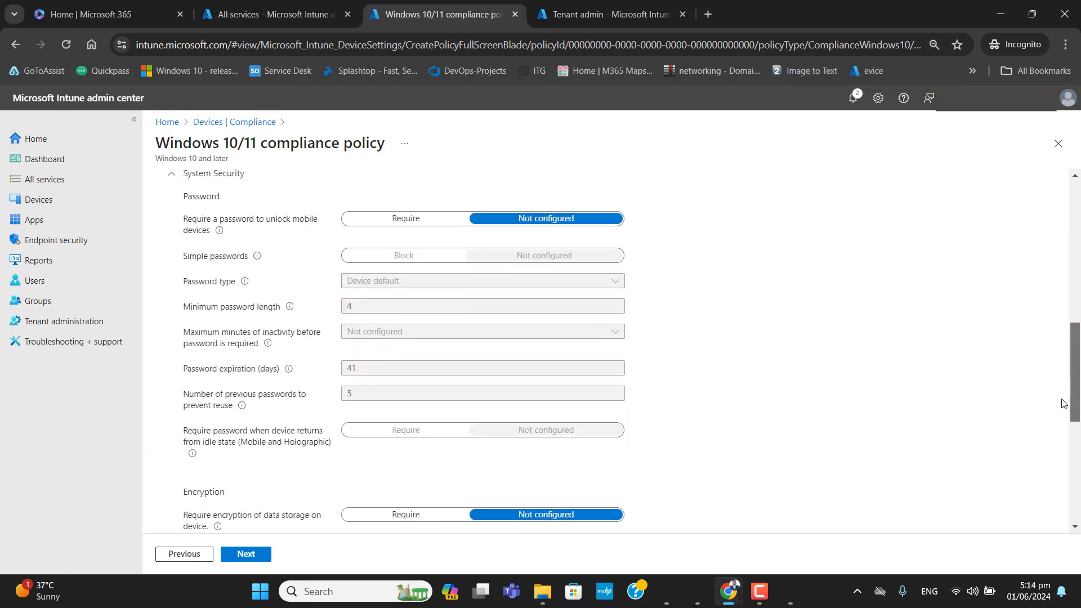
pyautogui.moveTo(258, 259)
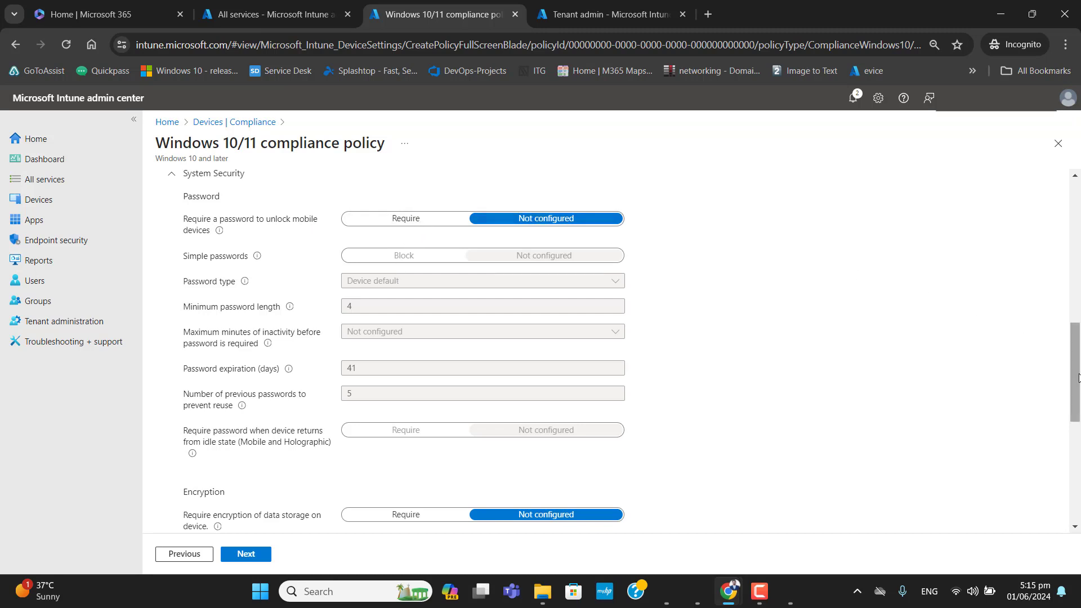
pyautogui.scroll(-3, 1075, 376)
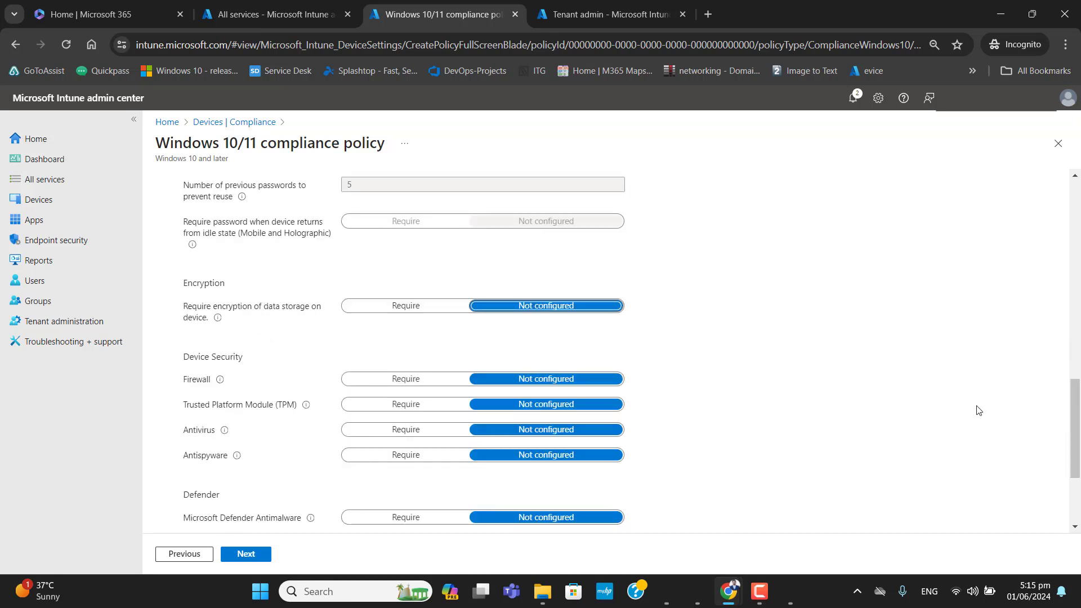
pyautogui.scroll(-2, 1076, 396)
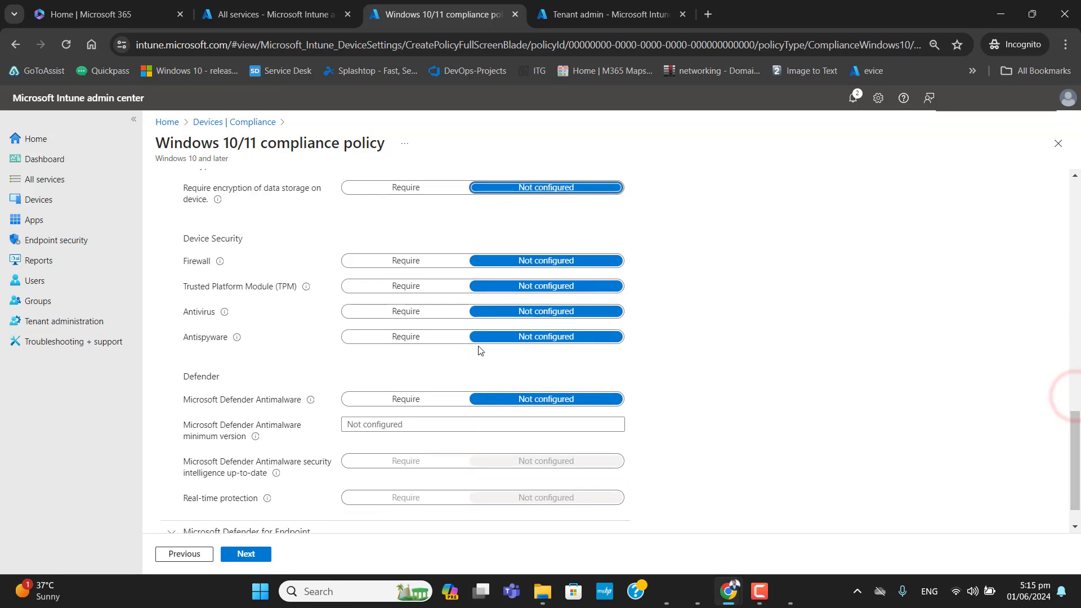
pyautogui.click(391, 261)
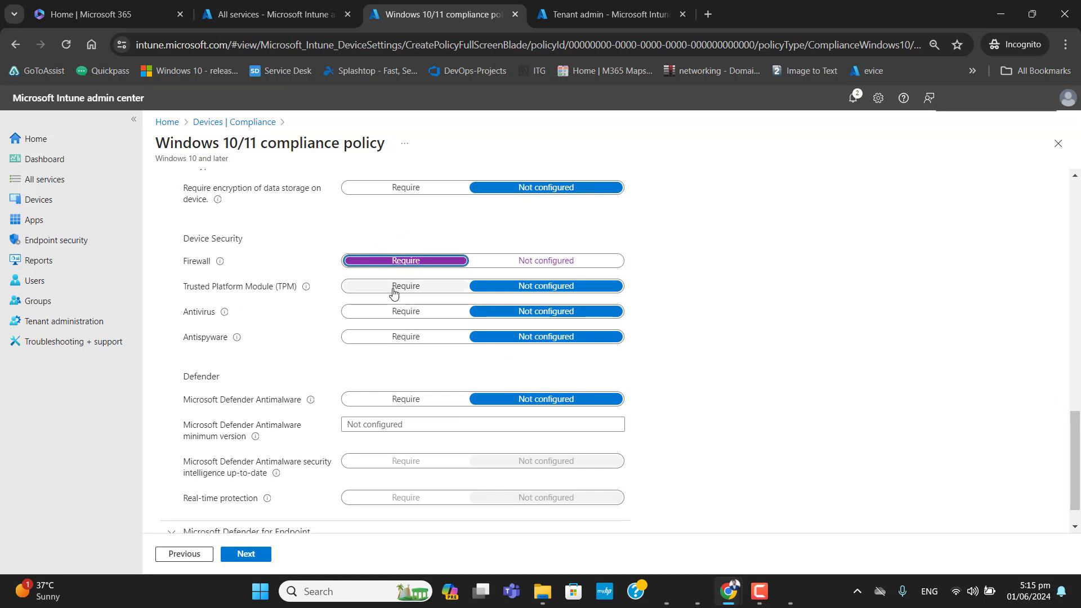
pyautogui.click(394, 293)
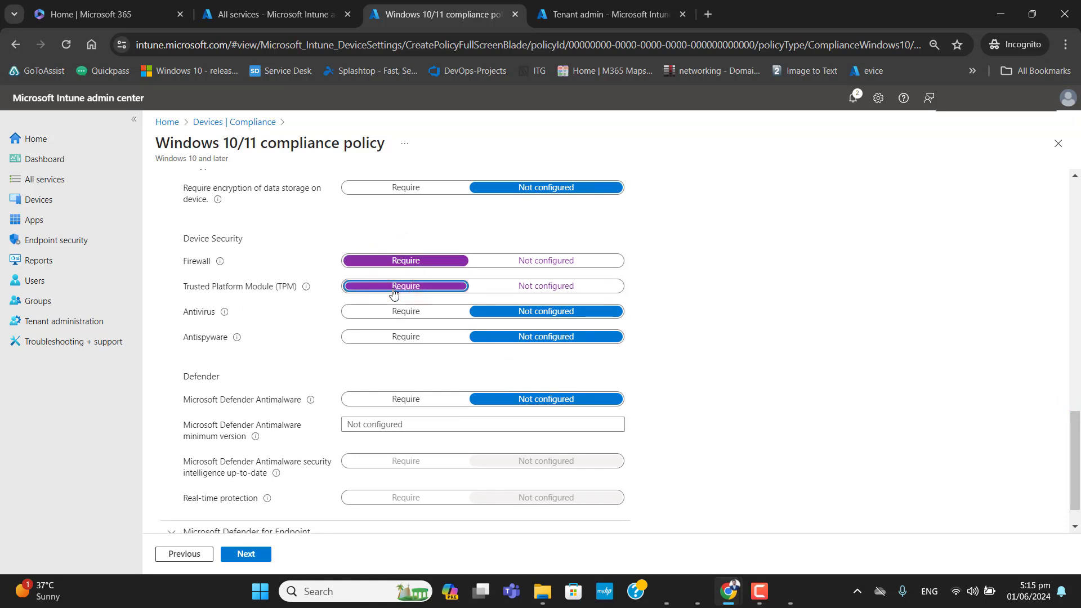
pyautogui.click(405, 311)
pyautogui.click(403, 337)
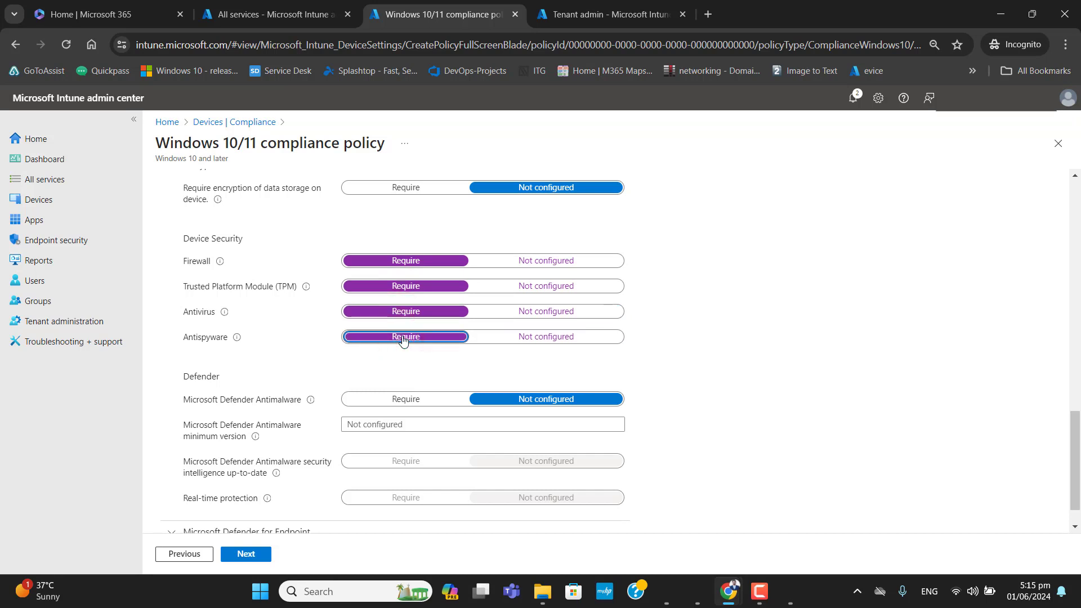
# Step: Require Microsoft Defender Antimalware, its up-to-date security intelligence and real-time protection, leaving the minimum version empty
pyautogui.click(396, 401)
pyautogui.click(394, 424)
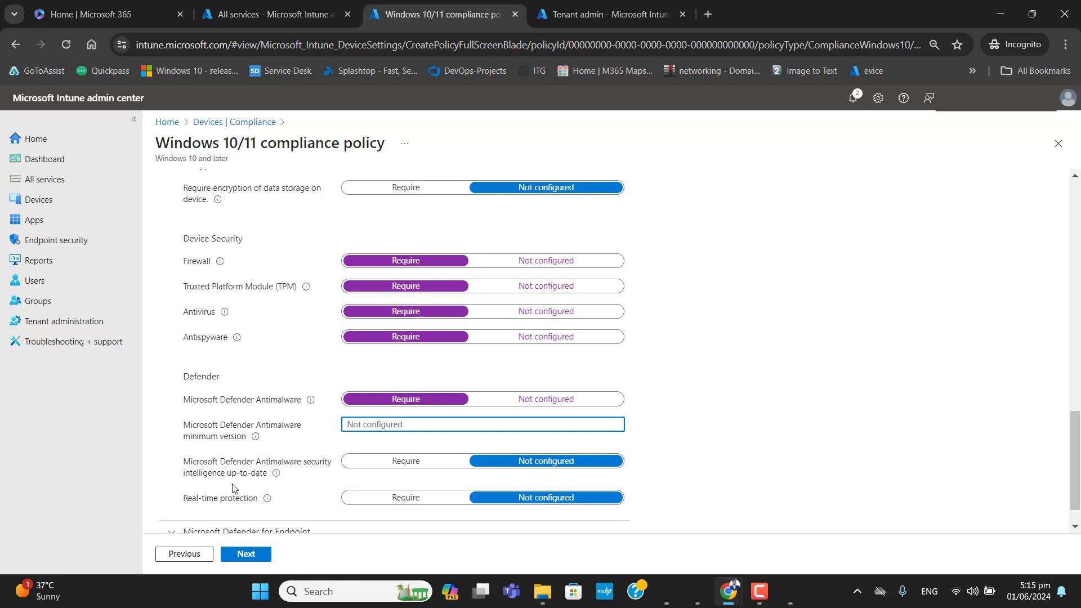
pyautogui.click(402, 466)
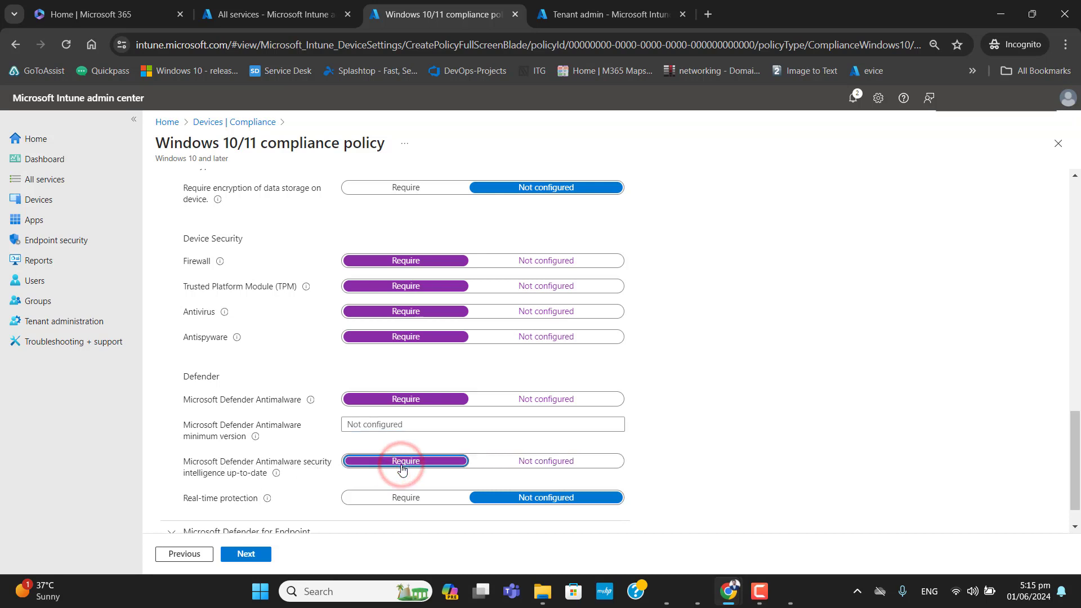
pyautogui.click(406, 498)
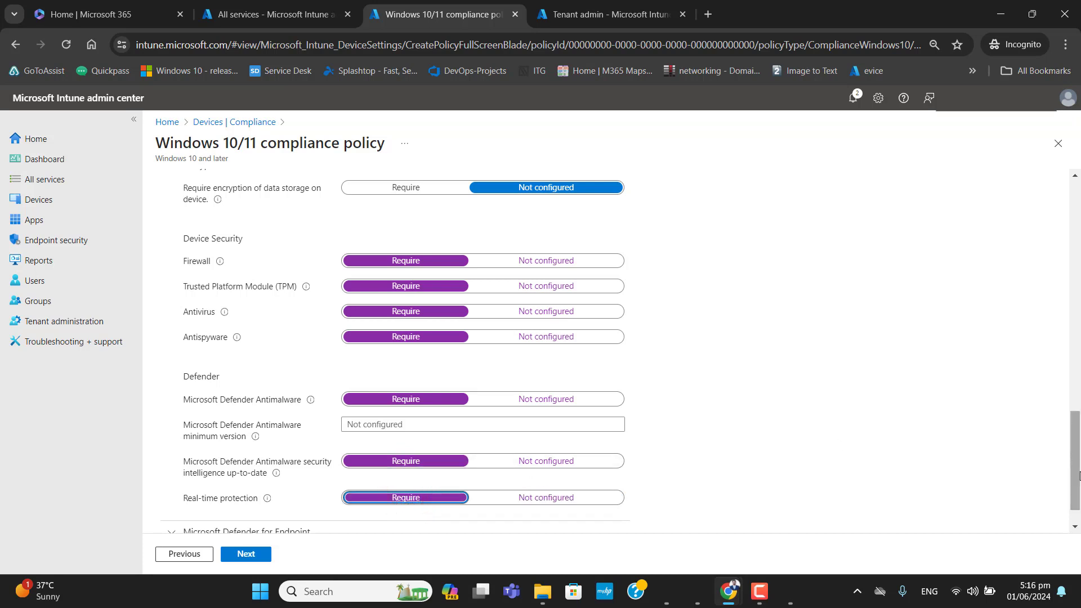
# Step: Examine the machine risk score options under Microsoft Defender for Endpoint without choosing one
pyautogui.moveTo(1077, 470); pyautogui.dragTo(1079, 540)
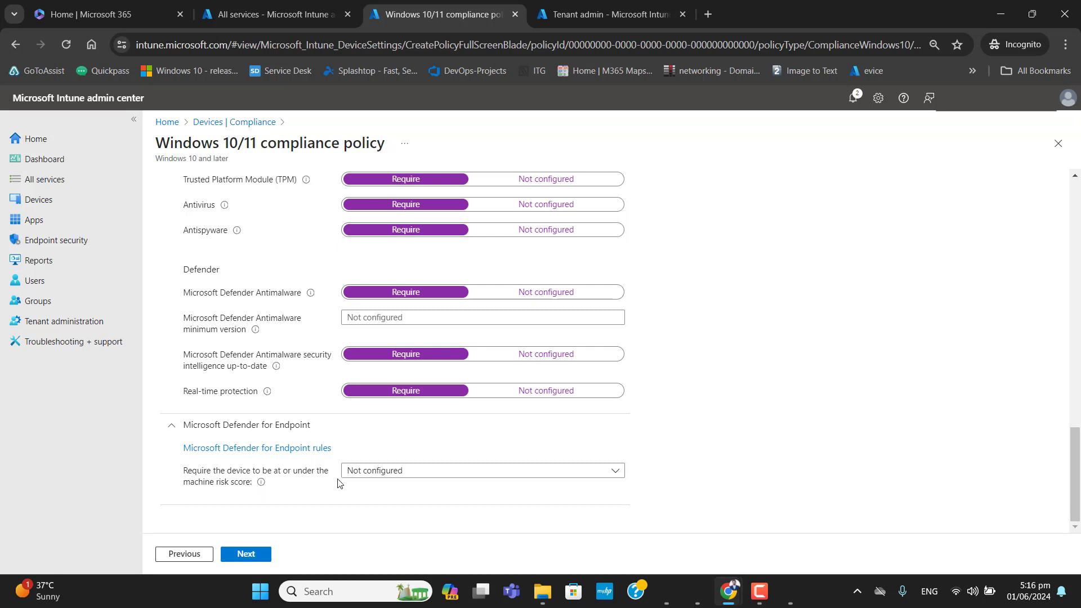
pyautogui.click(395, 471)
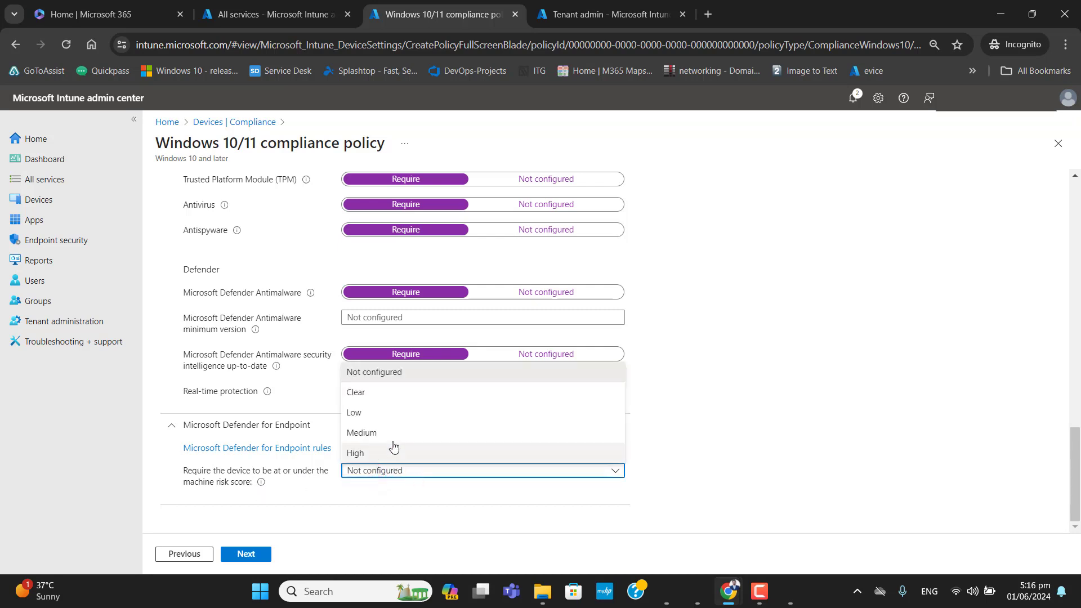
pyautogui.click(350, 500)
# Step: Proceed to the actions for noncompliance and add a Send email to end user action
pyautogui.click(246, 555)
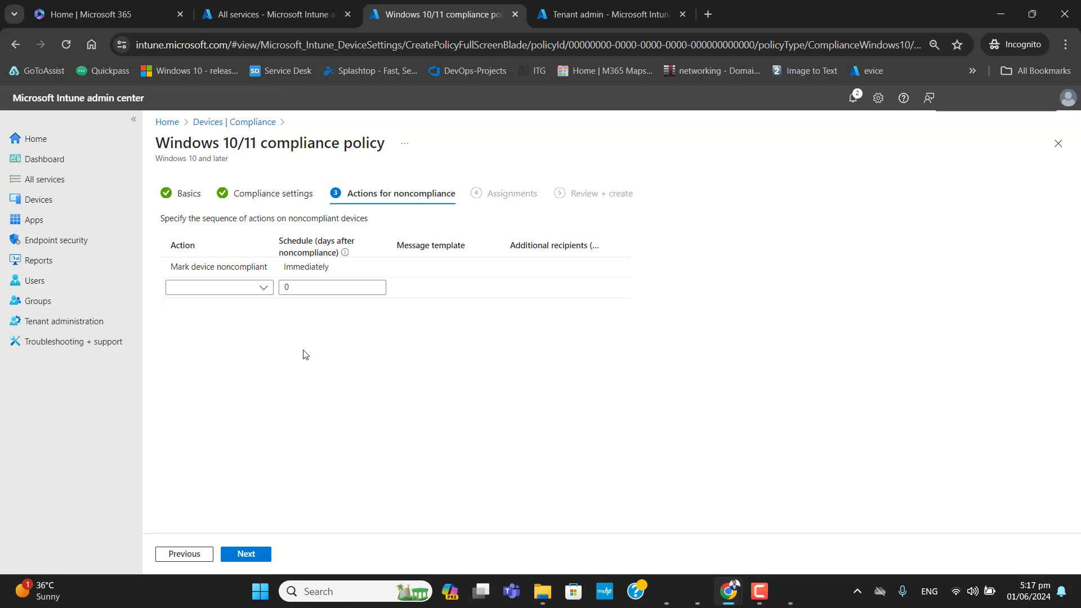
pyautogui.click(235, 264)
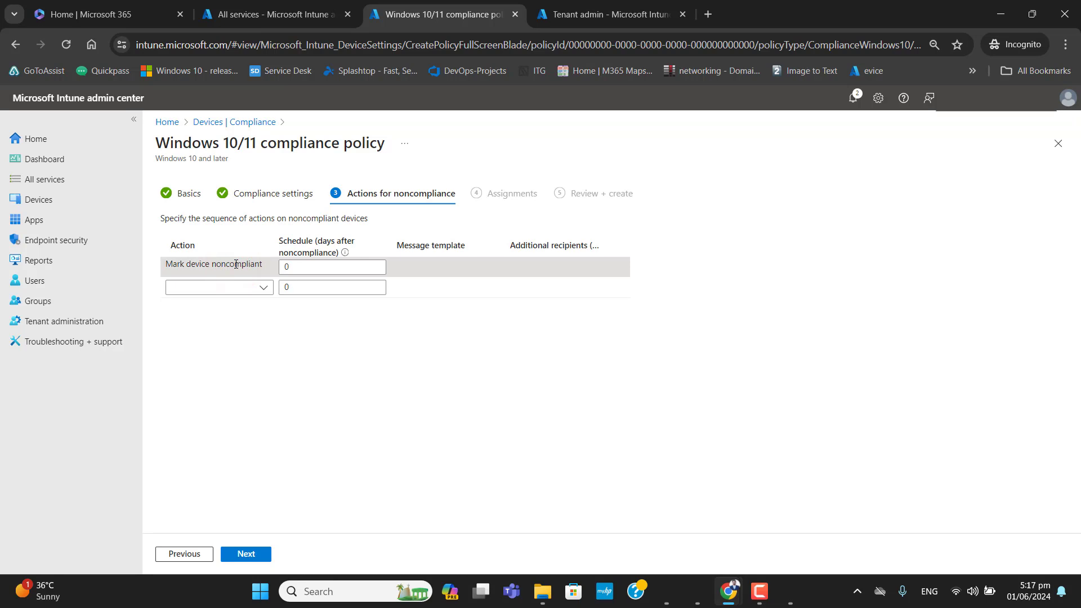
pyautogui.click(301, 267)
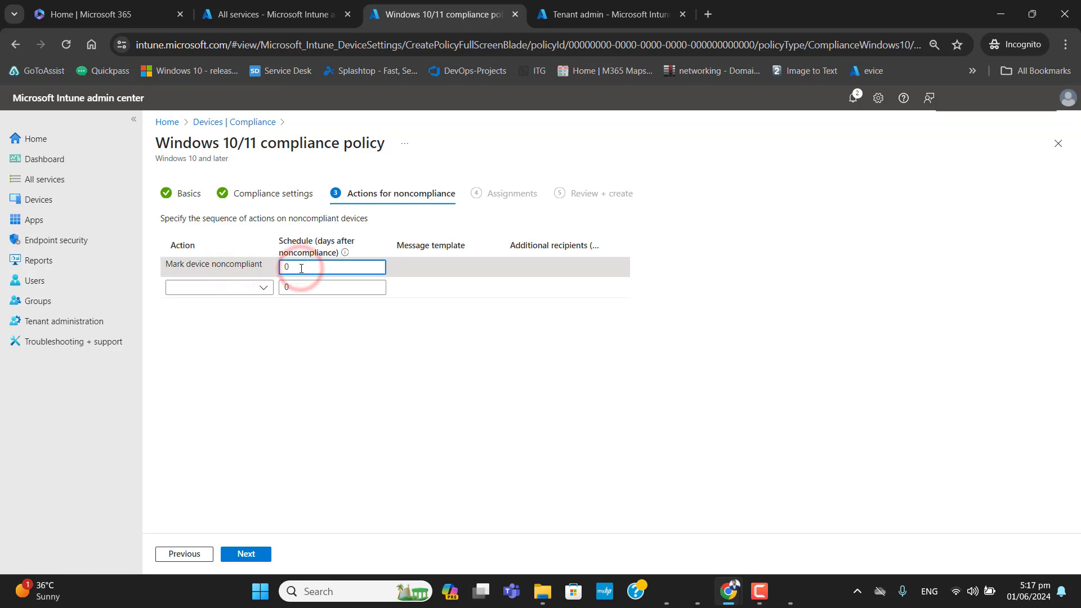
pyautogui.click(340, 414)
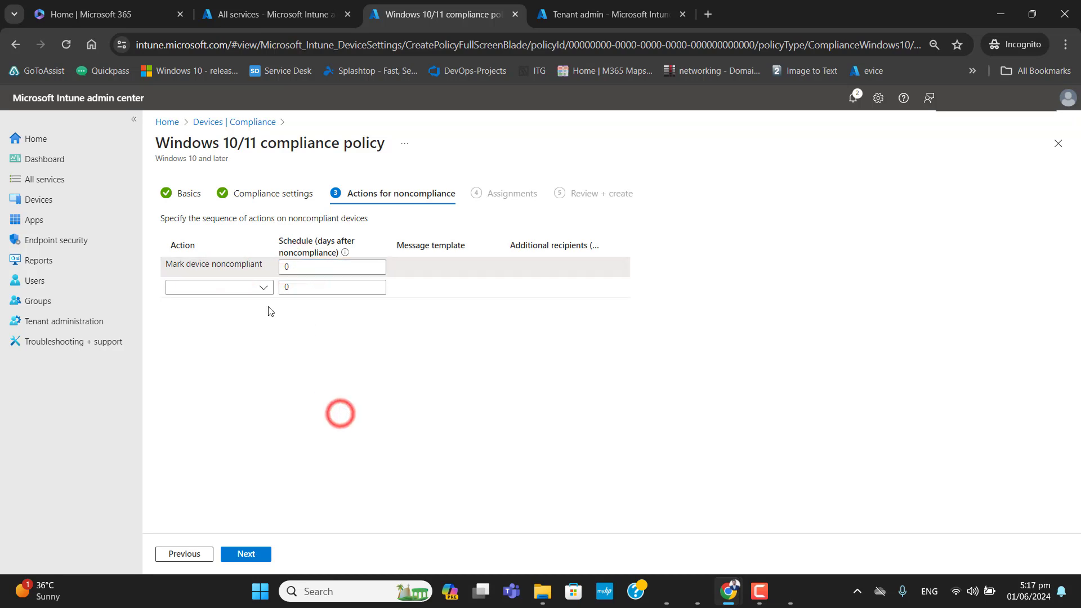
pyautogui.click(267, 269)
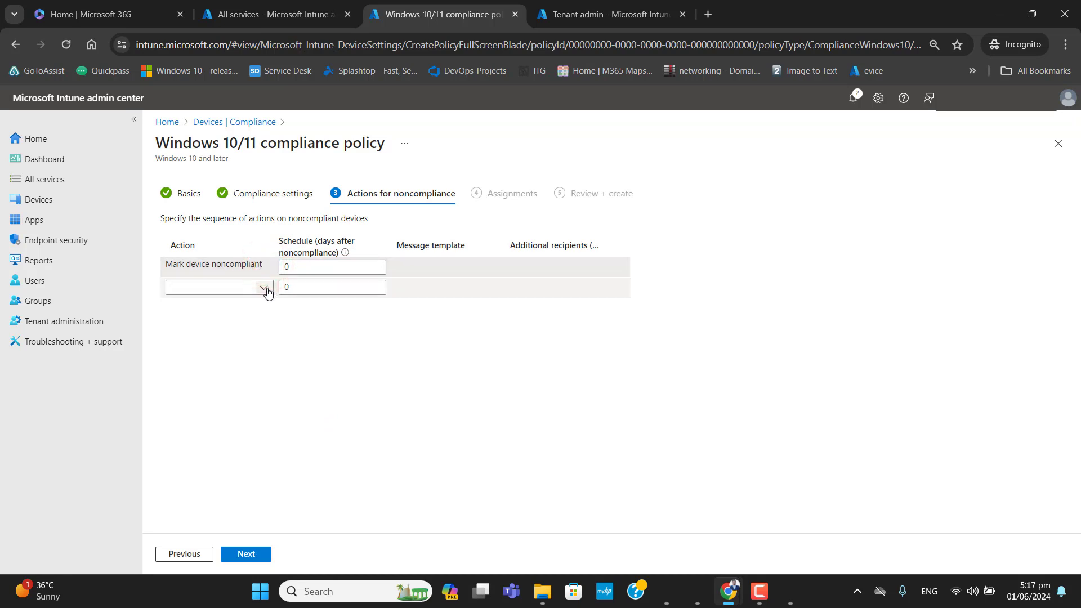
pyautogui.click(266, 288)
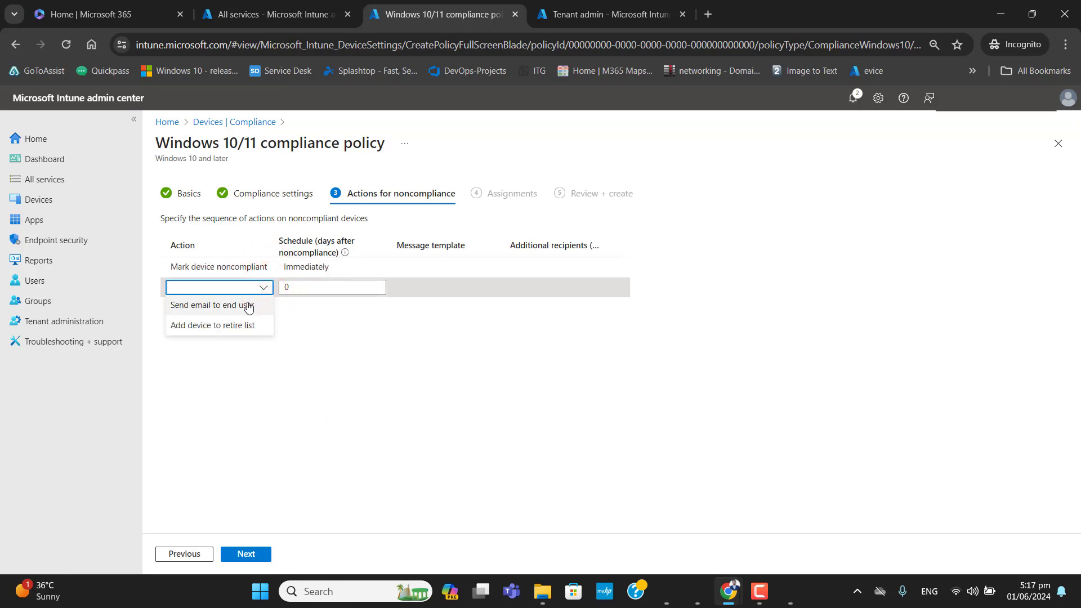
pyautogui.click(247, 307)
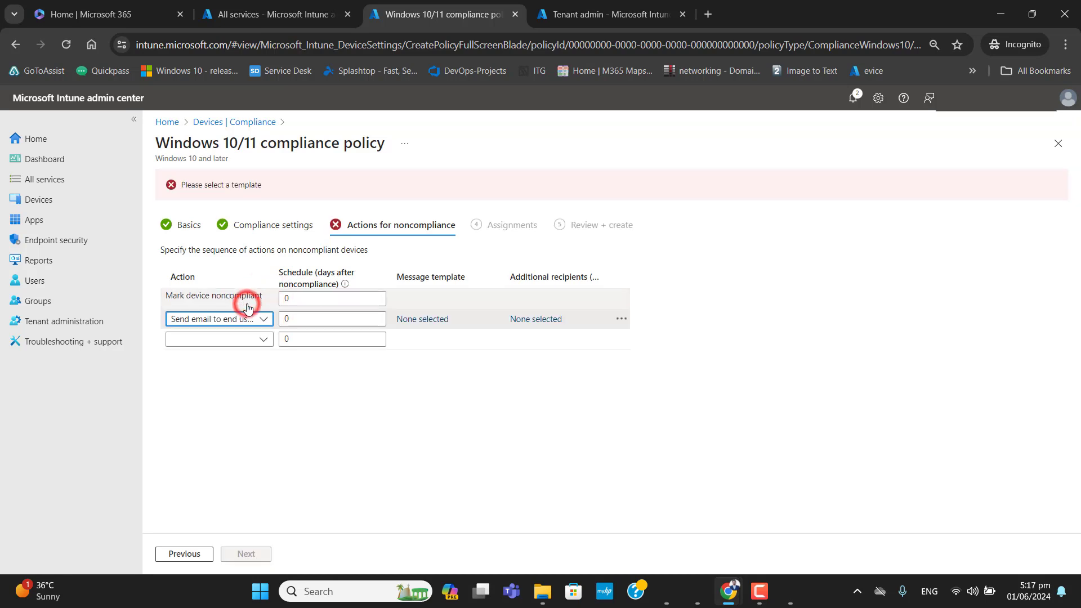
# Step: Assign the Compliance Policy notification message template to the email action
pyautogui.click(421, 319)
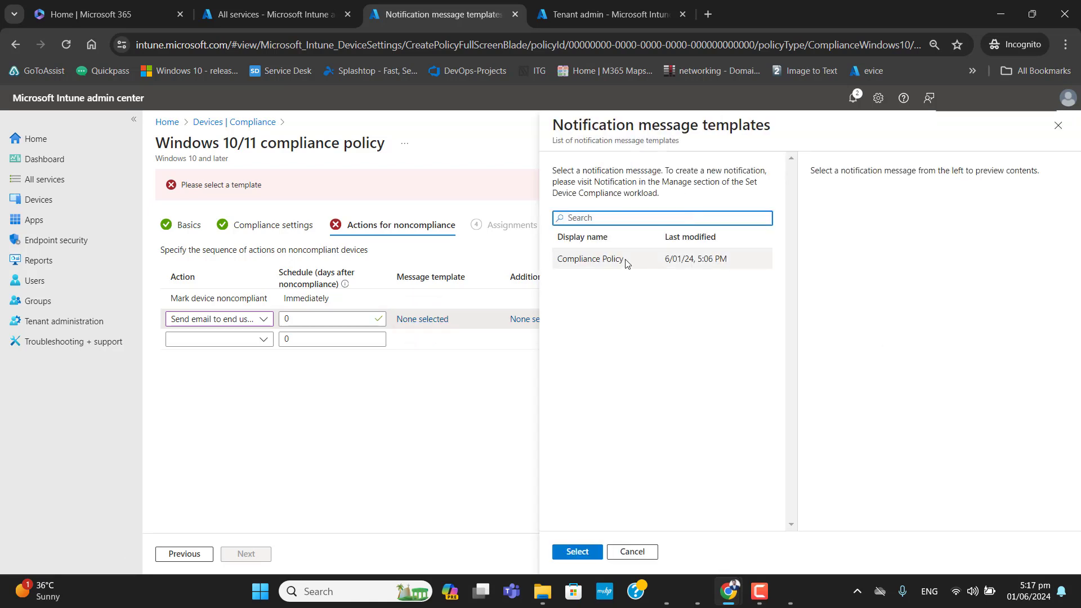
pyautogui.click(626, 263)
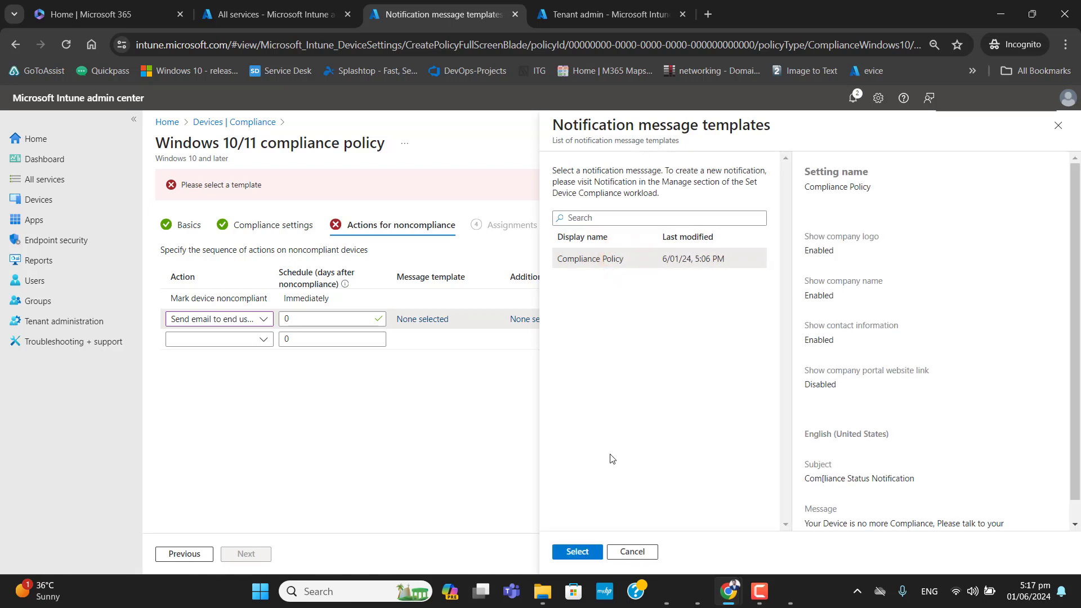
pyautogui.click(570, 552)
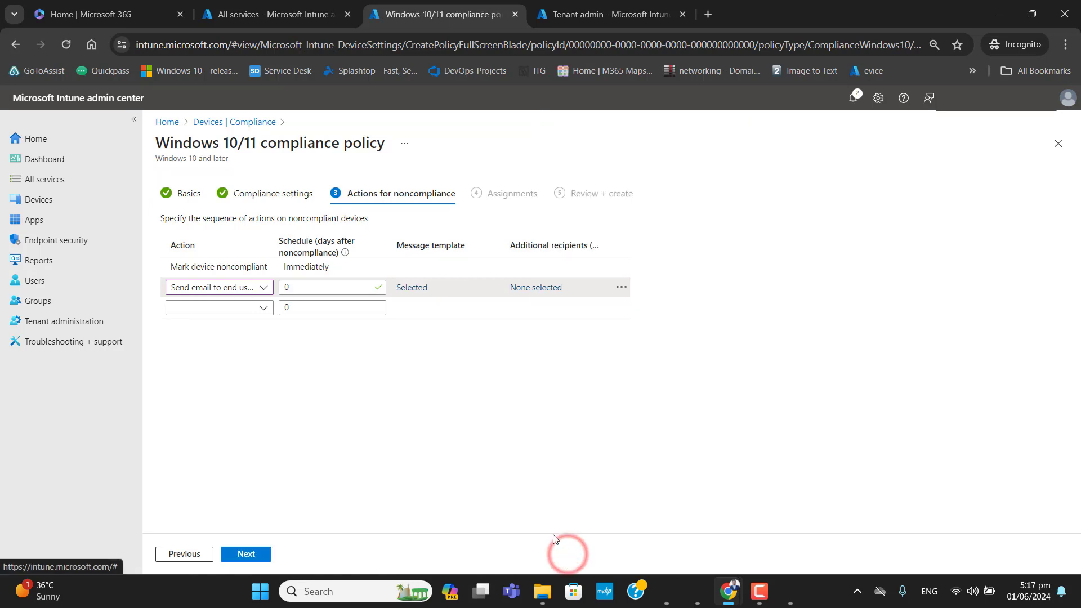
# Step: Add the first listed Microsoft Entra group as an additional recipient of the noncompliance email
pyautogui.click(542, 296)
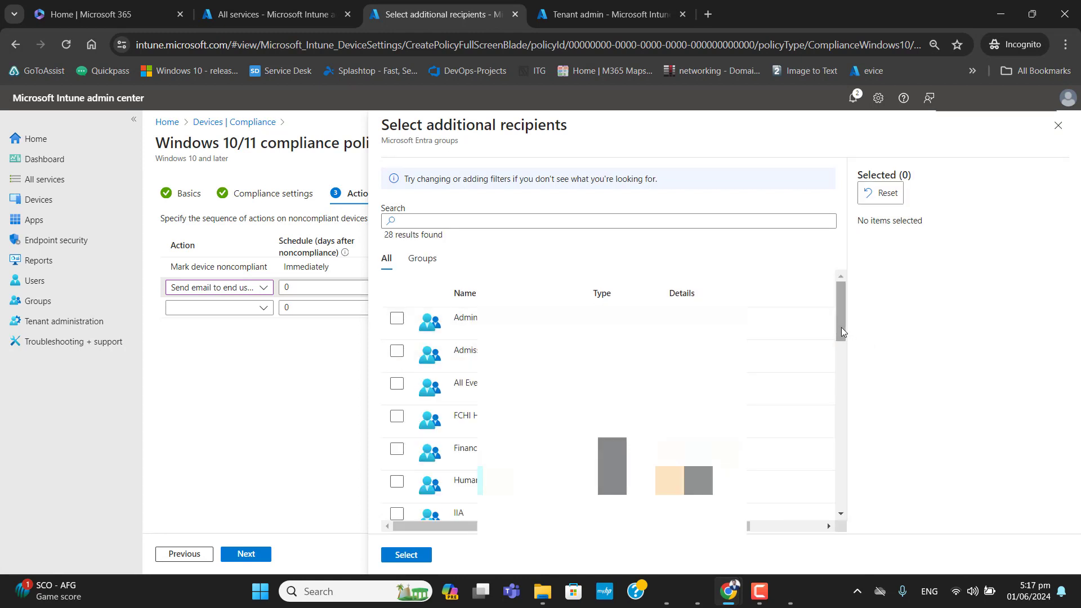
pyautogui.click(841, 328)
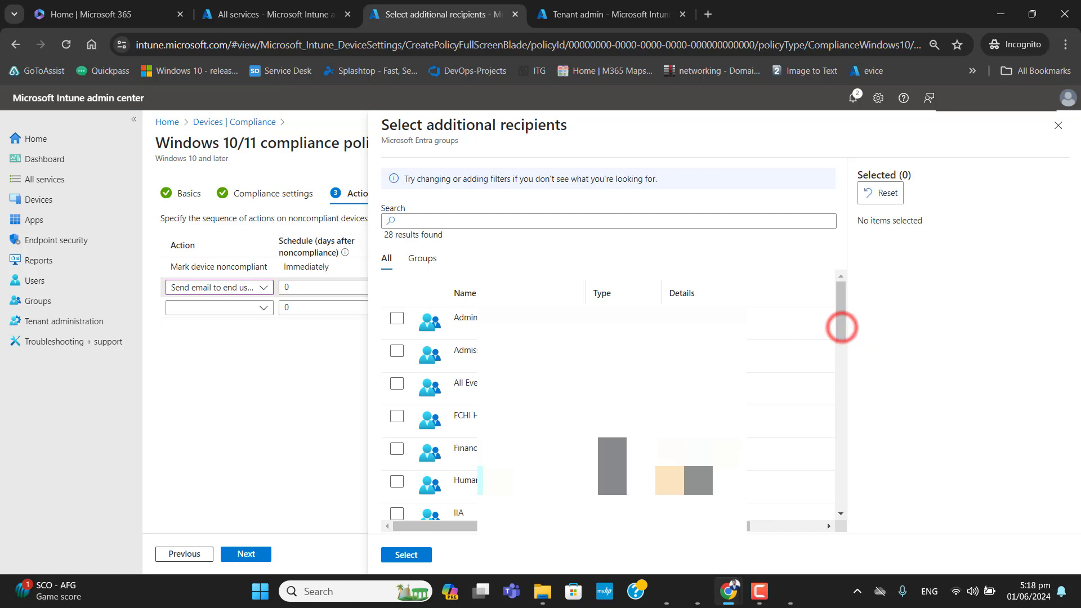
pyautogui.click(396, 319)
pyautogui.click(418, 556)
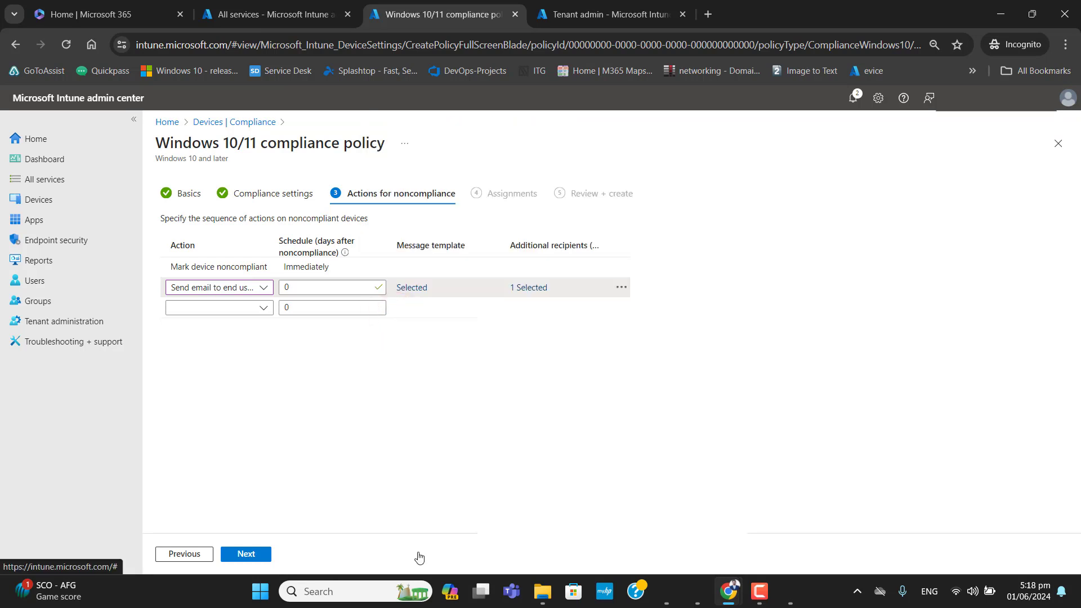
# Step: Schedule the Mark device noncompliant action for 3 days after noncompliance
pyautogui.click(299, 264)
pyautogui.doubleClick(299, 266)
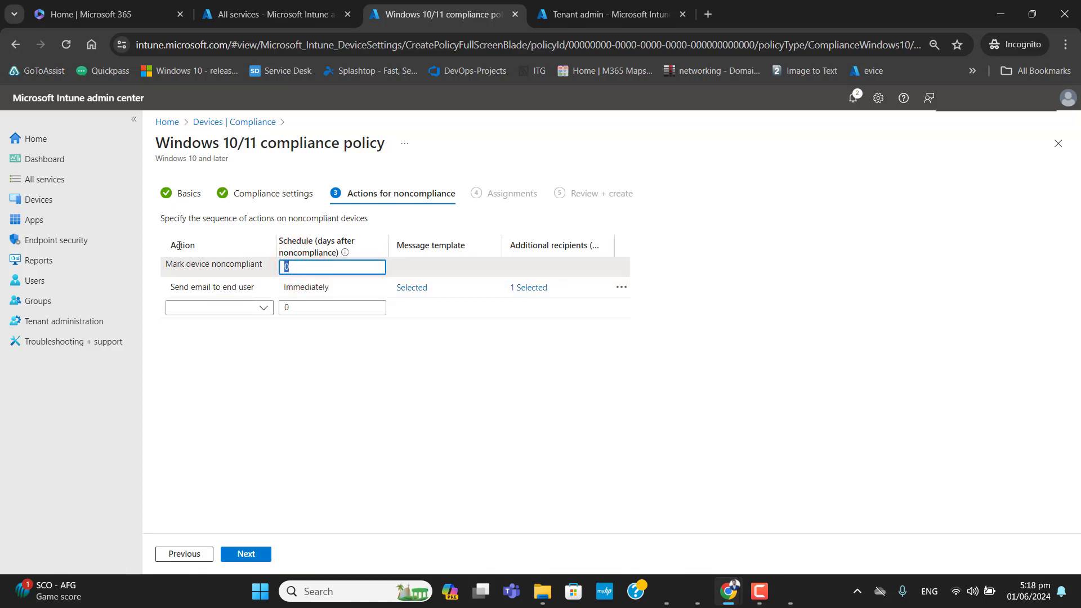
pyautogui.write('3')
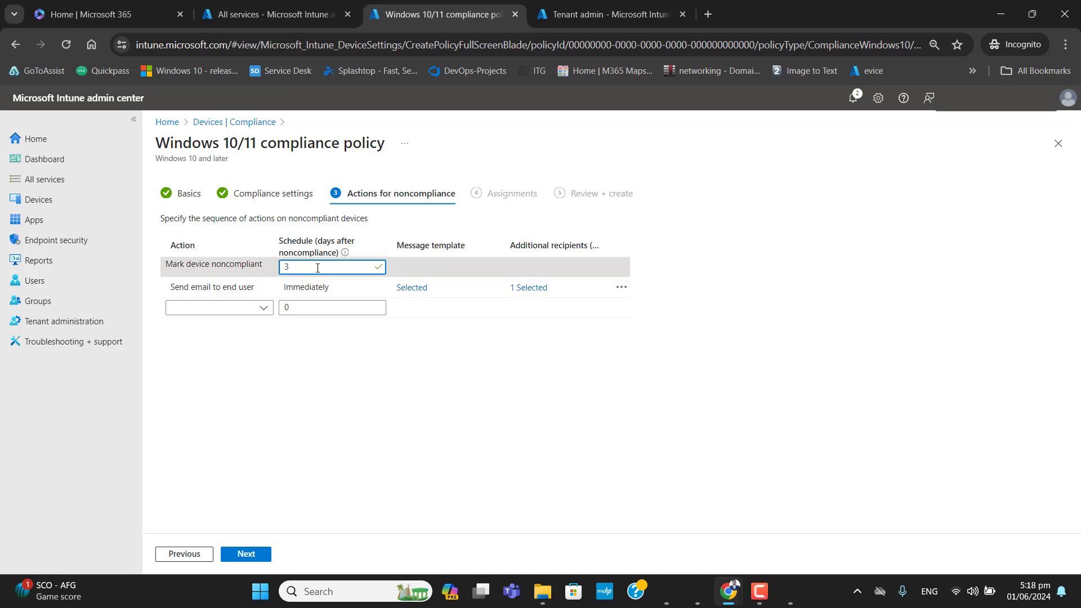
pyautogui.click(316, 415)
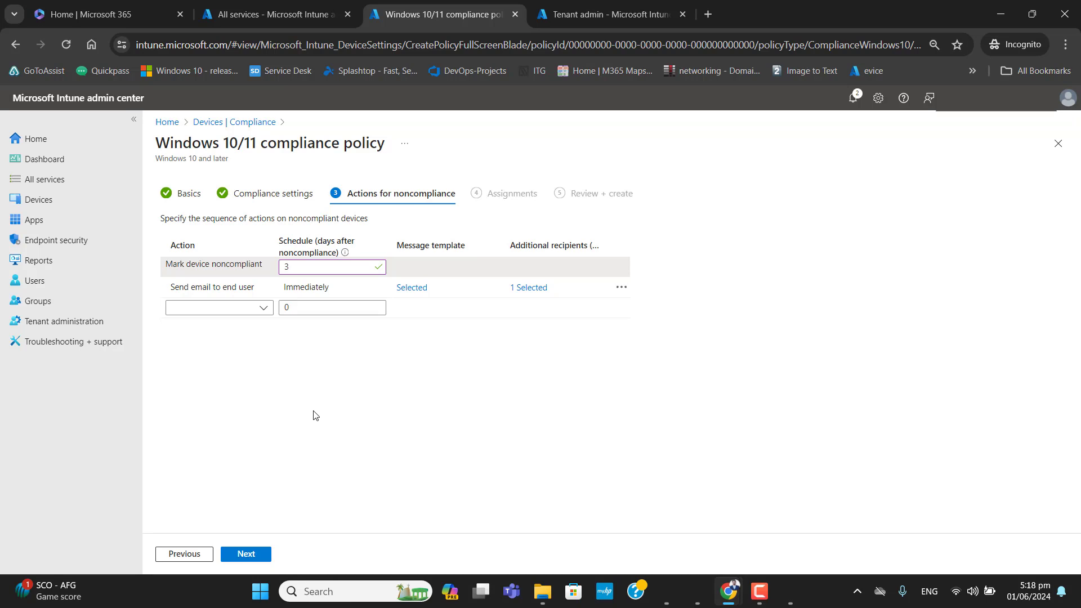
# Step: Proceed to the assignments and include all devices in the compliance policy
pyautogui.click(246, 554)
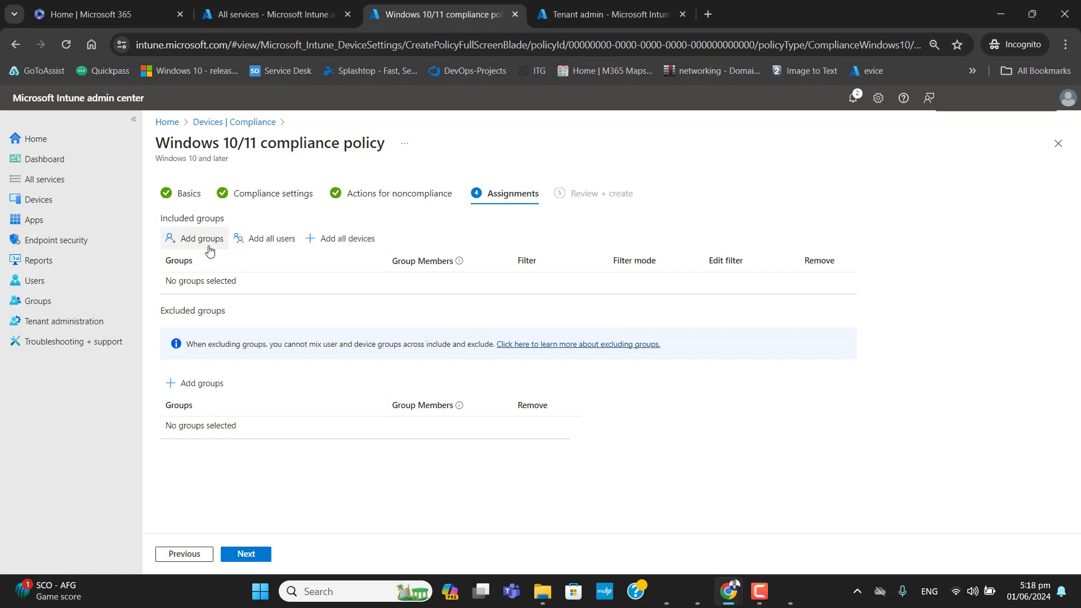
pyautogui.tripleClick(240, 285)
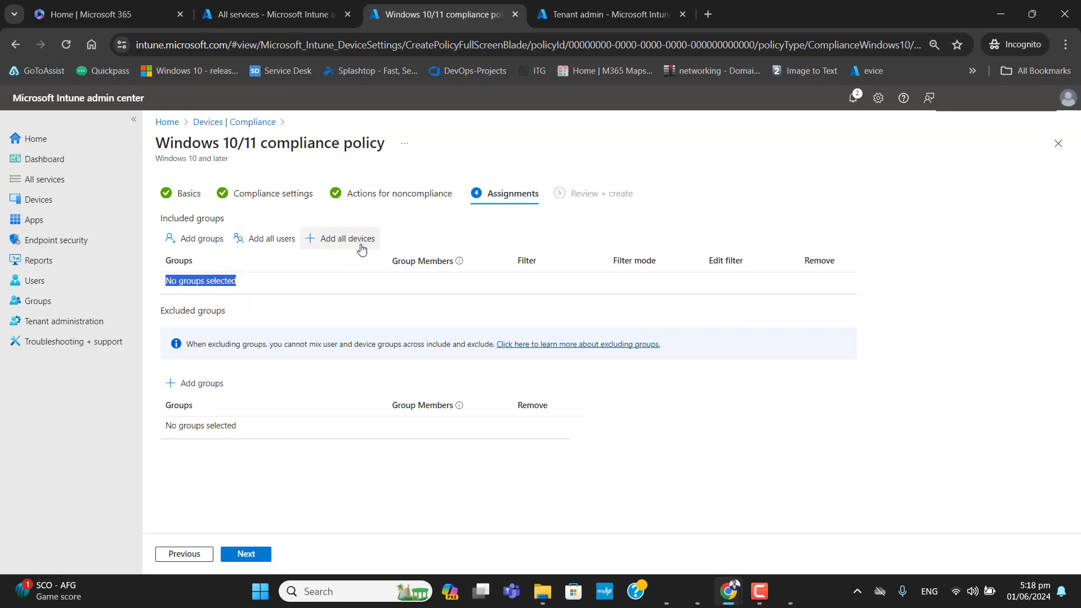
pyautogui.click(288, 289)
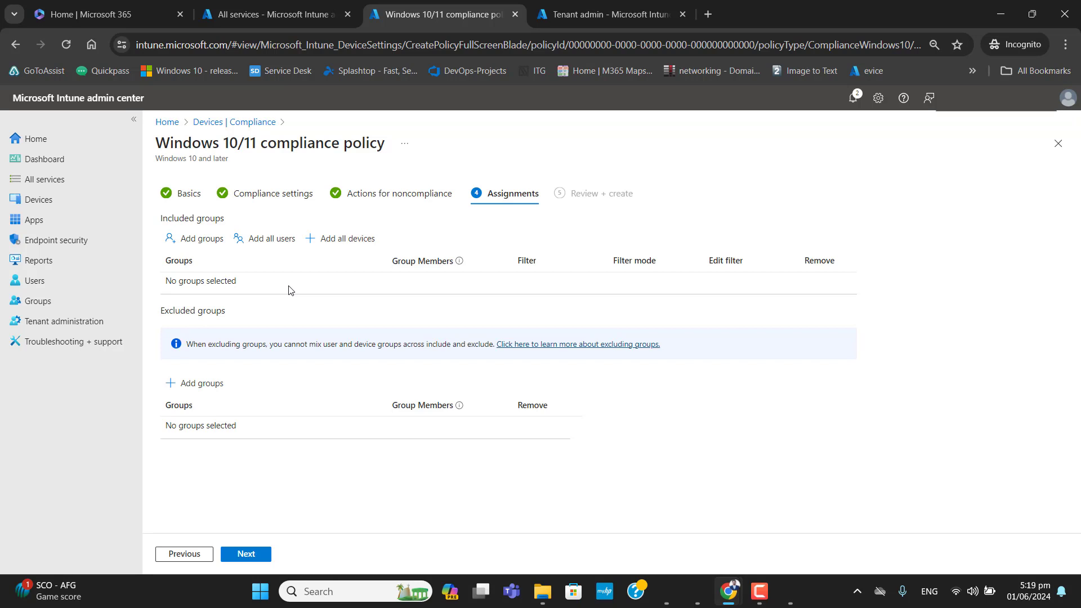
pyautogui.click(354, 247)
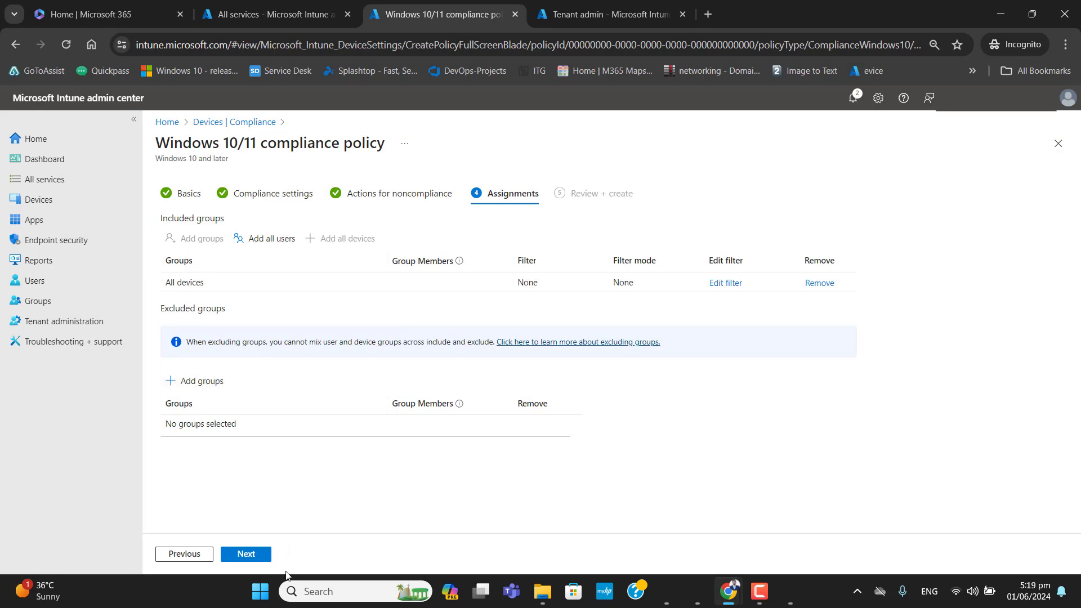
# Step: Review the policy summary down to its noncompliance actions and assignments, and create the policy
pyautogui.click(256, 554)
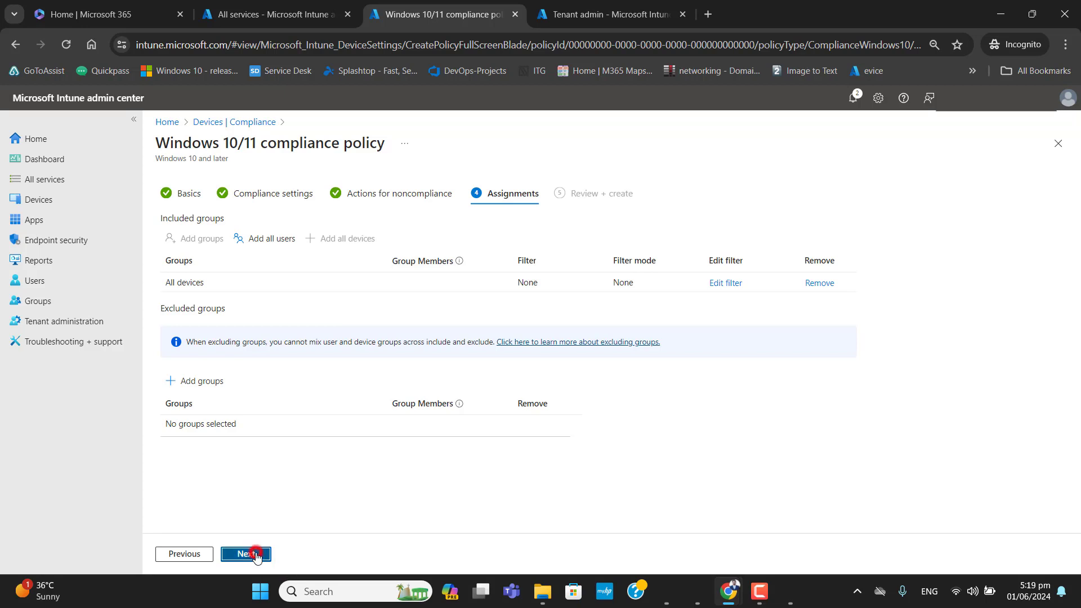
pyautogui.moveTo(1072, 230); pyautogui.dragTo(1077, 489)
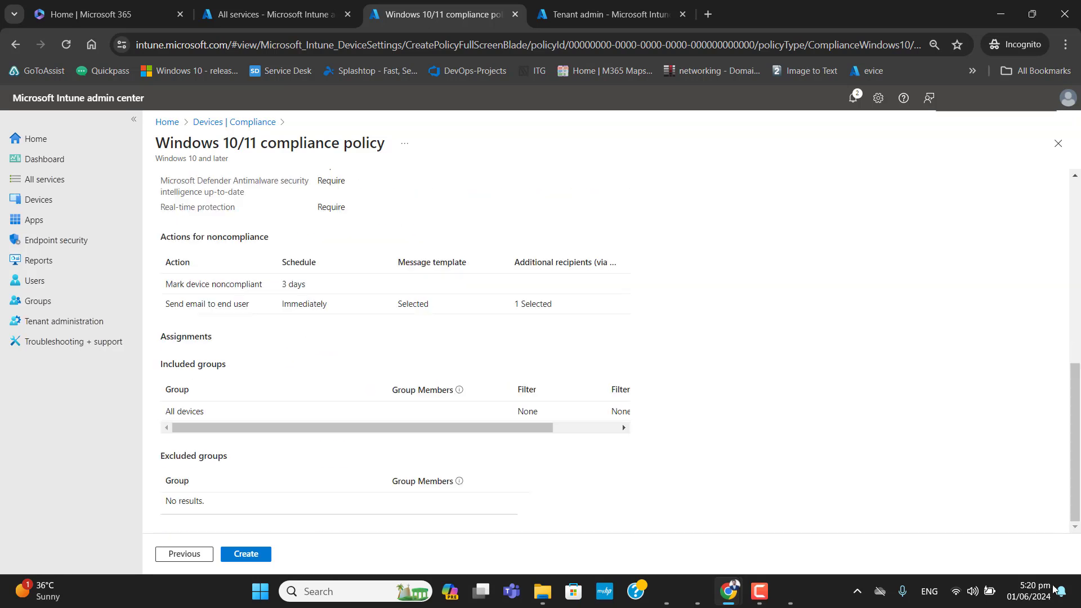
pyautogui.click(244, 553)
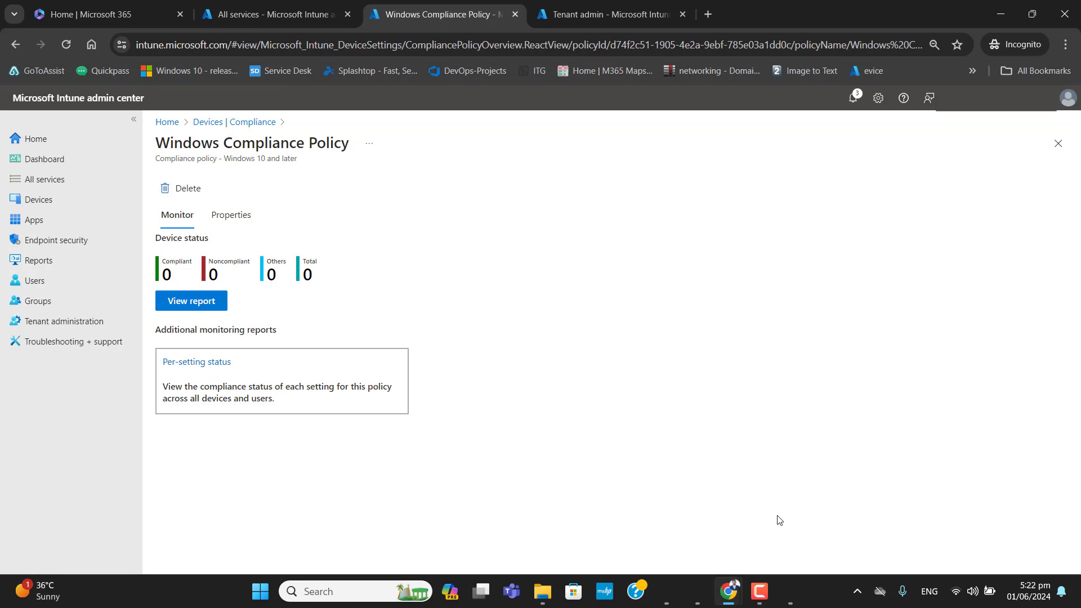
# Step: Examine the new policy's device status report and its properties, including Device Health, minimum OS version, System Security and noncompliance actions
pyautogui.click(203, 303)
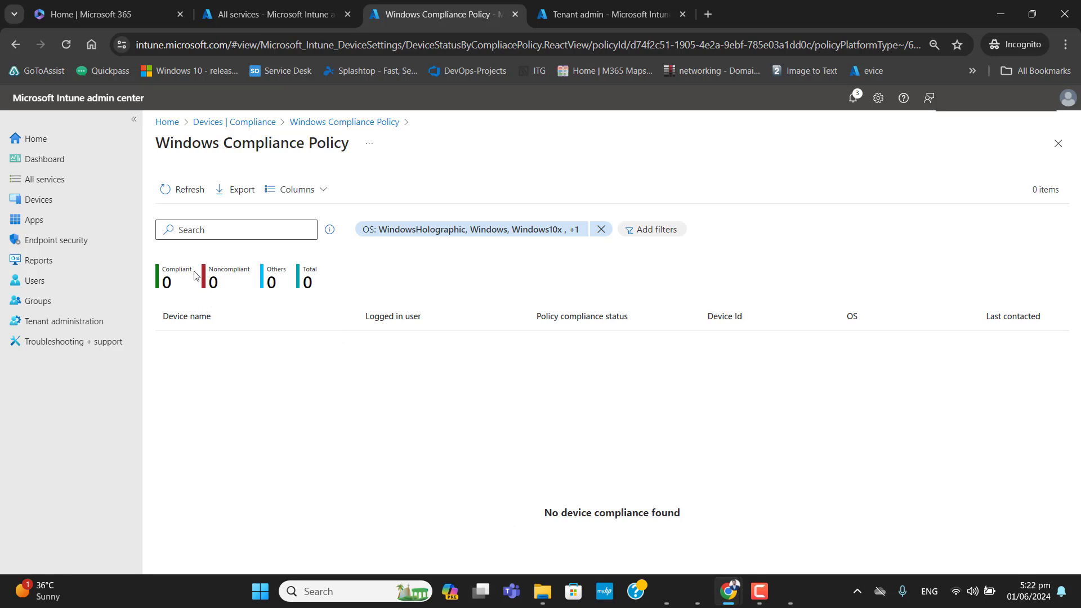
pyautogui.click(16, 44)
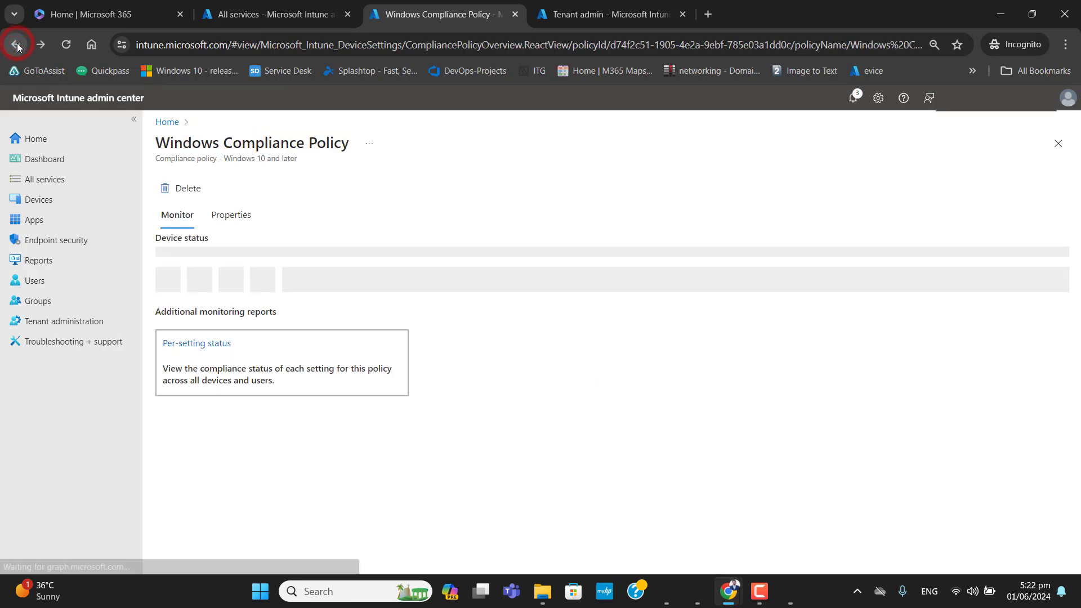
pyautogui.click(241, 221)
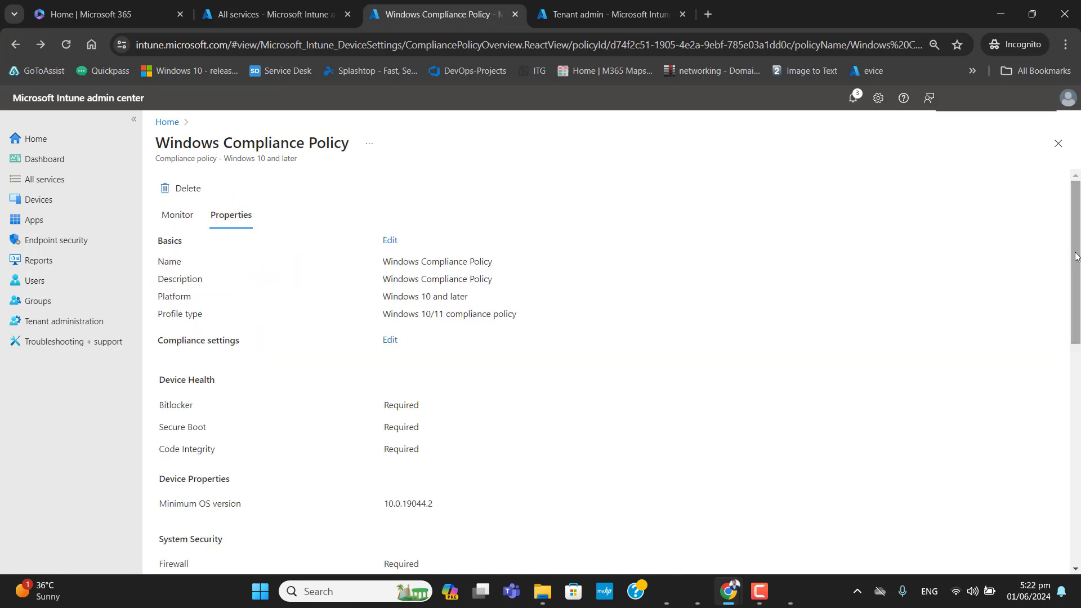
pyautogui.moveTo(1074, 252); pyautogui.dragTo(1073, 321)
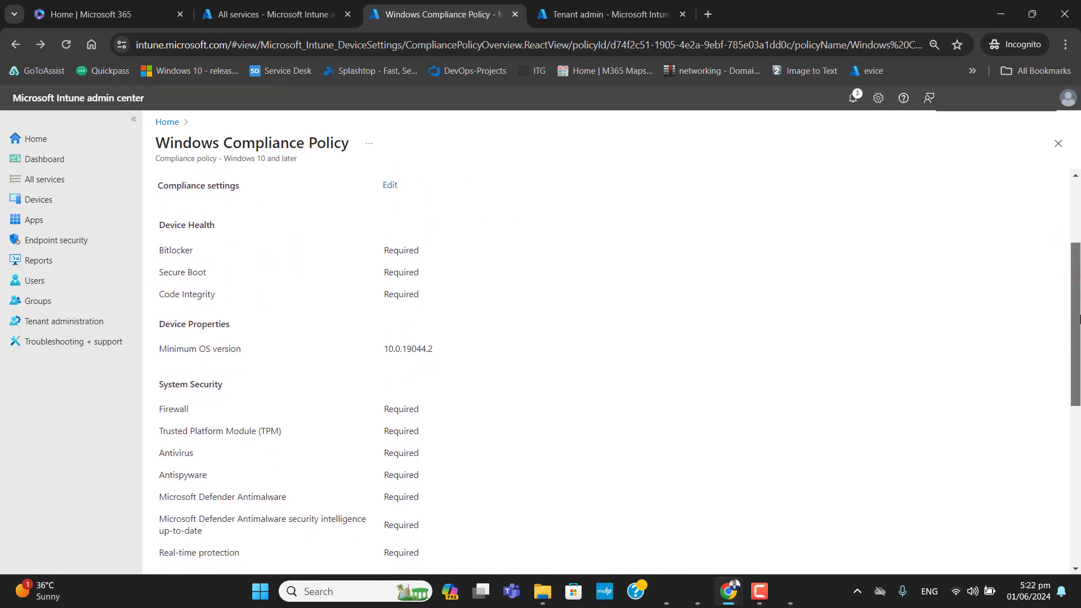
pyautogui.moveTo(160, 249); pyautogui.dragTo(219, 297)
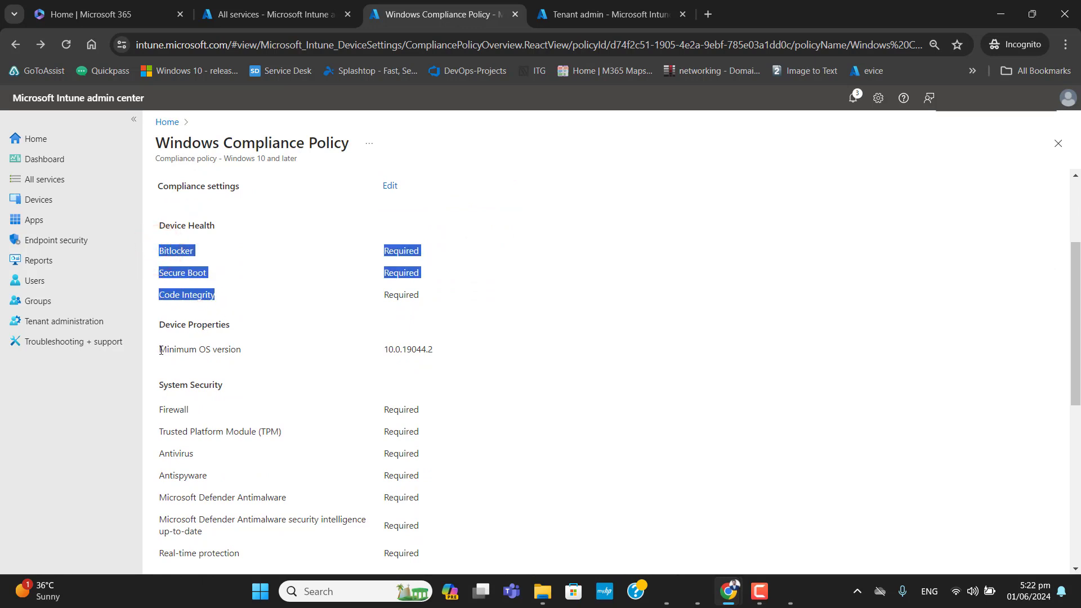
pyautogui.moveTo(160, 350); pyautogui.dragTo(460, 361)
pyautogui.moveTo(162, 410); pyautogui.dragTo(470, 373)
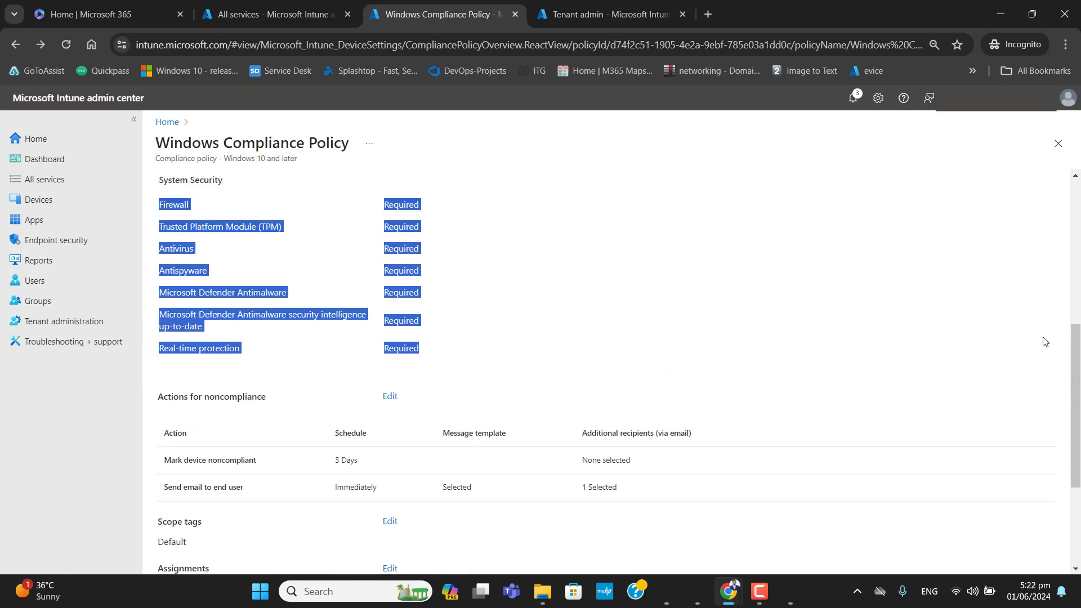
pyautogui.scroll(7, 789, 246)
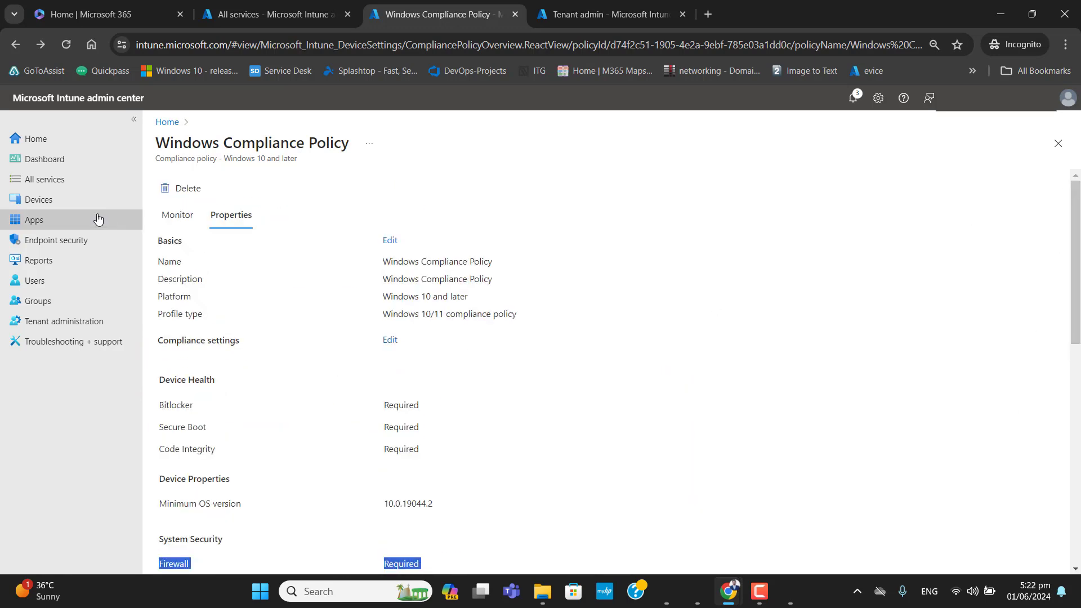
# Step: Open the device compliance view of DESKTOP-6DOKO7A from the list of all devices
pyautogui.click(42, 204)
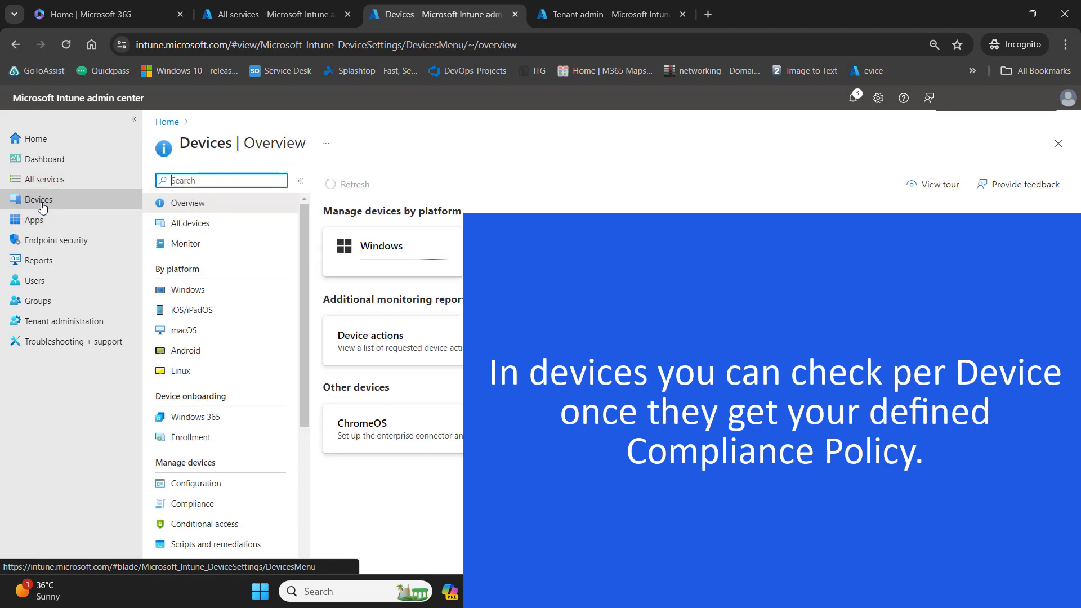
pyautogui.click(192, 224)
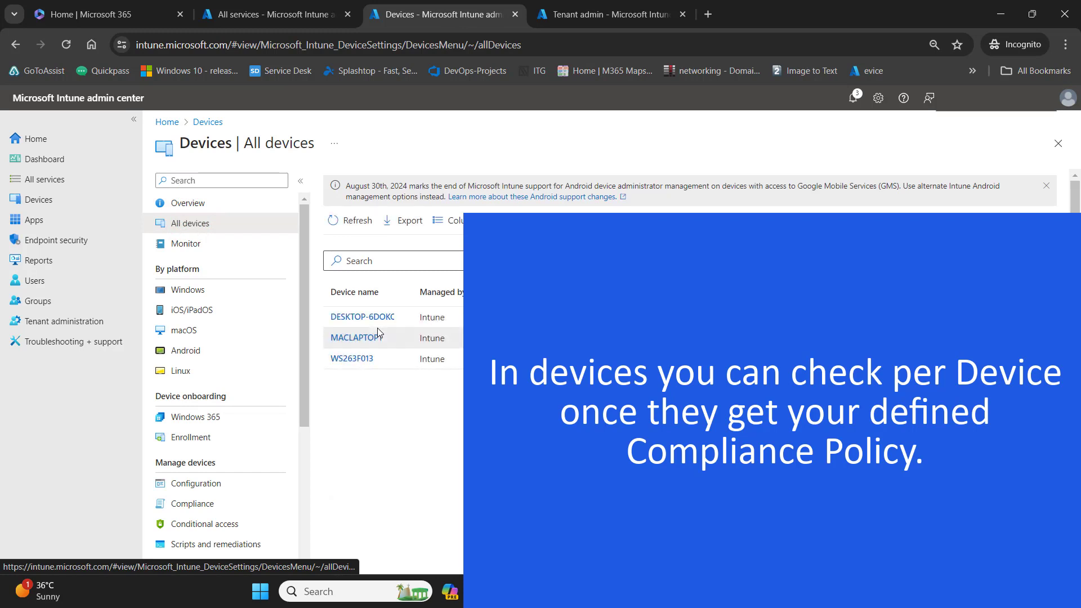
pyautogui.click(377, 319)
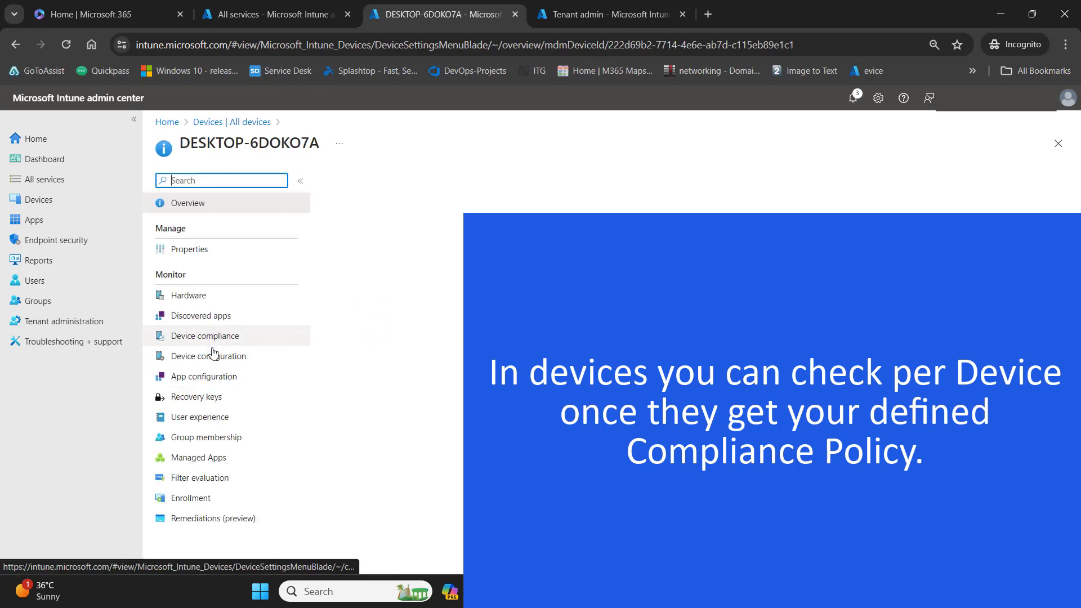
pyautogui.click(236, 337)
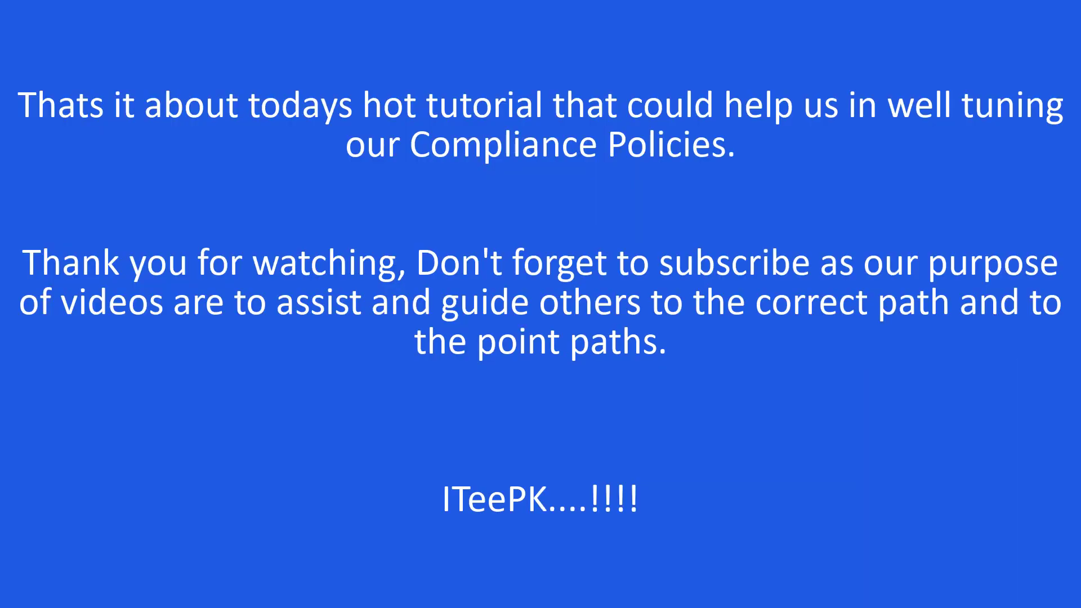